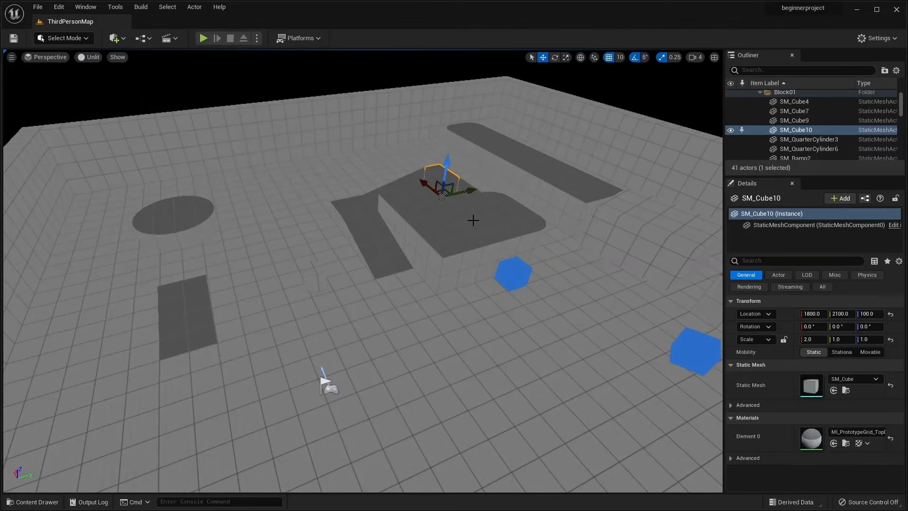
{"action": "key", "text": "alt+j"}
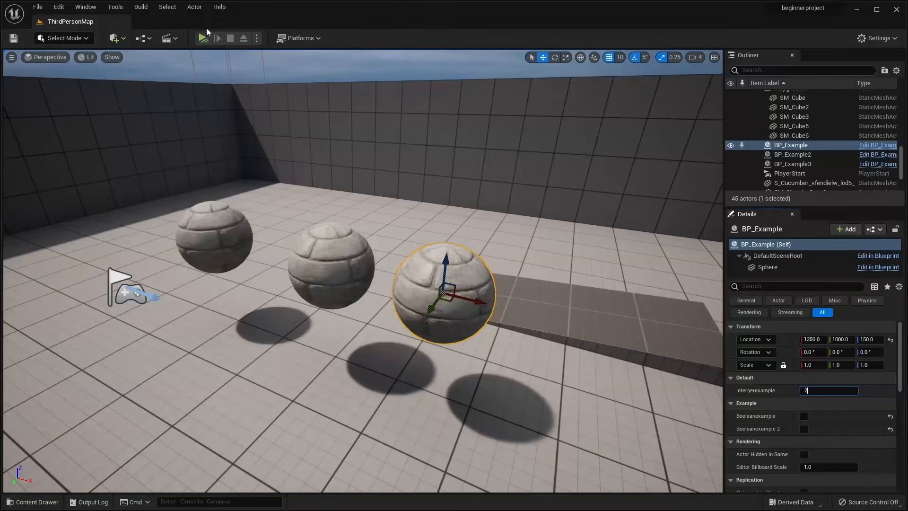
{"action": "left_click", "coordinate": [204, 37]}
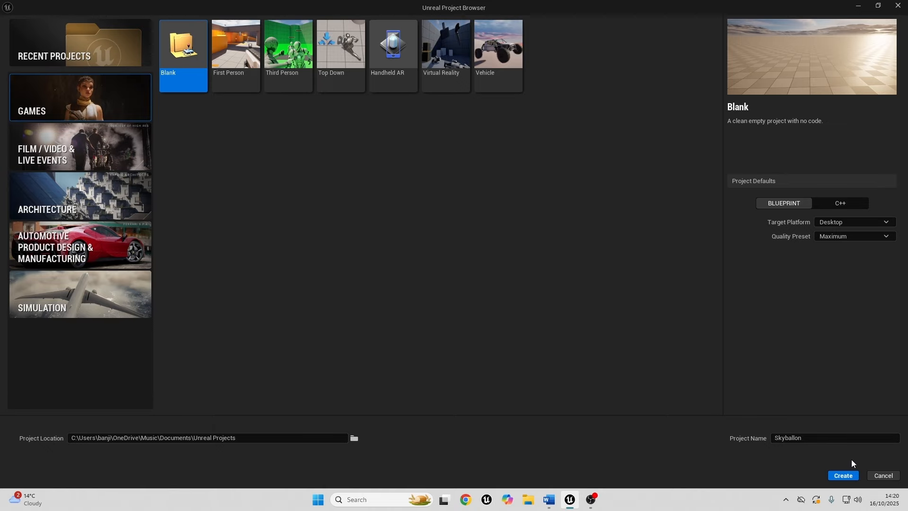
Create the blank Blueprint games project named Skyballon and dock the content browser in the editor layout.
{"action": "left_click", "coordinate": [846, 476]}
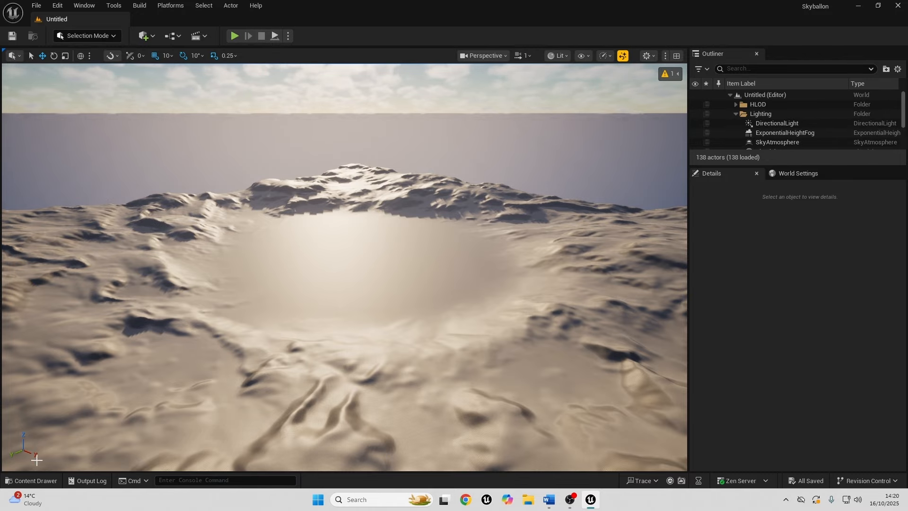
{"action": "left_click", "coordinate": [35, 481]}
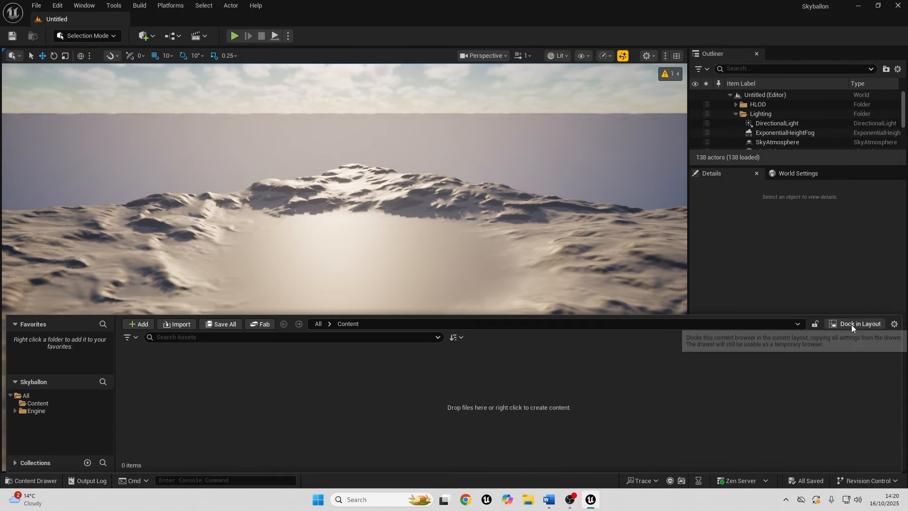
{"action": "left_click", "coordinate": [831, 324]}
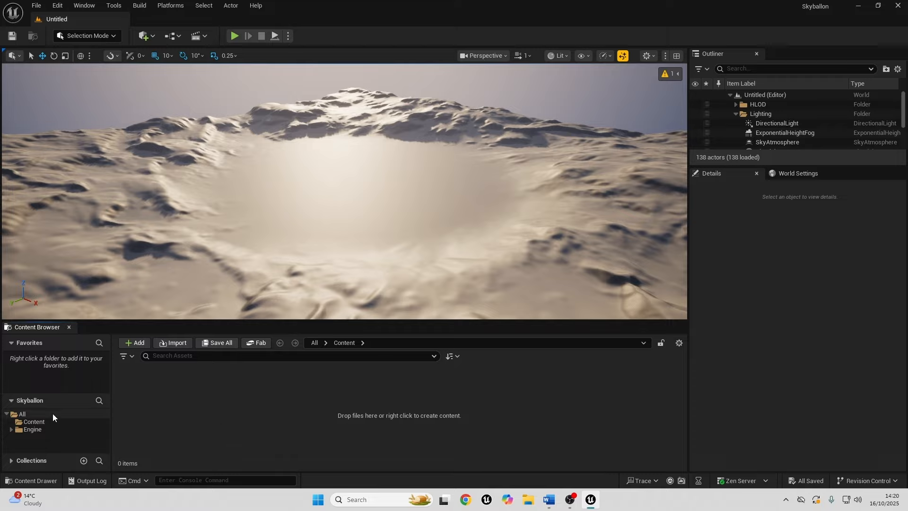
Create a folder named Levels inside the project's Content folder.
{"action": "left_click", "coordinate": [39, 423]}
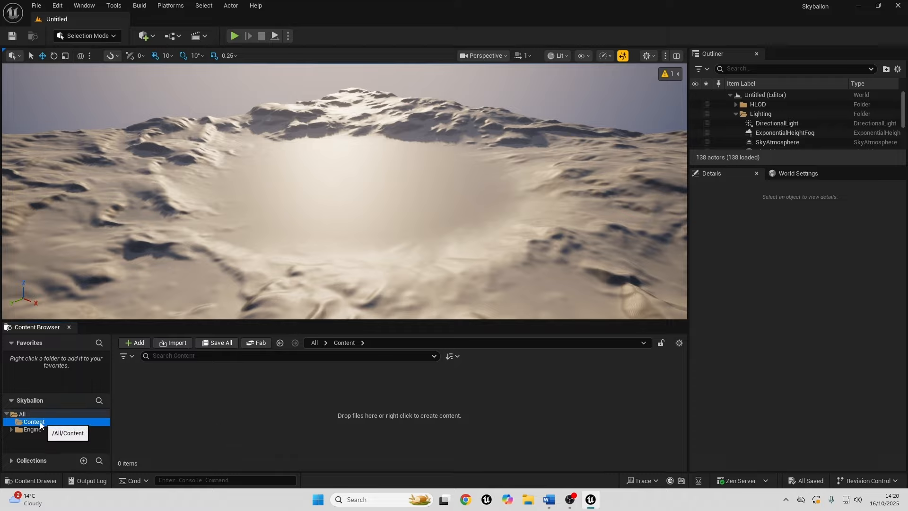
{"action": "right_click", "coordinate": [188, 416]}
{"action": "left_click", "coordinate": [239, 110]}
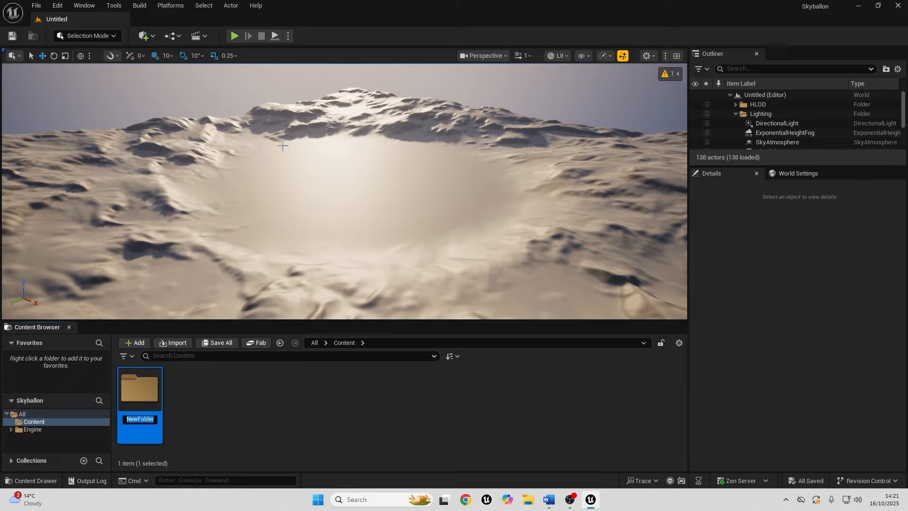
{"action": "type", "text": "Levels"}
{"action": "key", "text": "Return"}
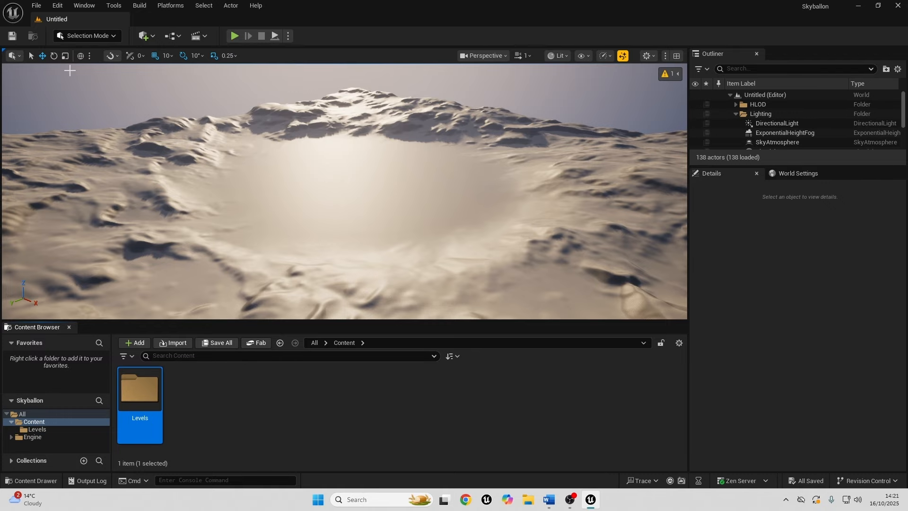
Create a new level from the Basic template.
{"action": "left_click", "coordinate": [40, 10]}
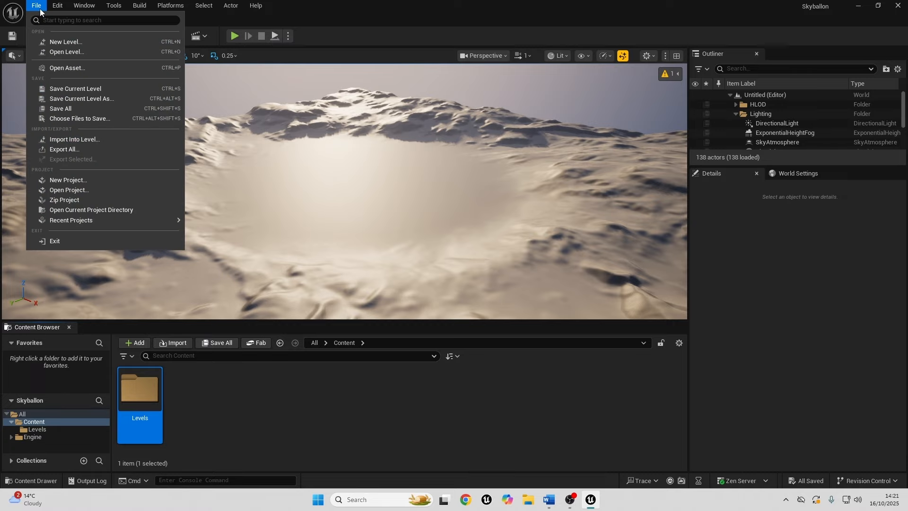
{"action": "left_click", "coordinate": [65, 41]}
{"action": "left_click", "coordinate": [458, 178]}
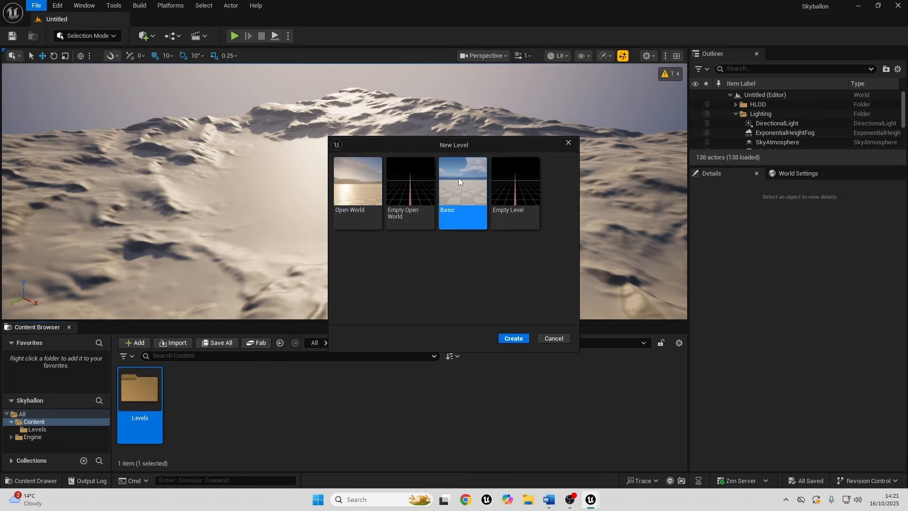
{"action": "left_click", "coordinate": [516, 338]}
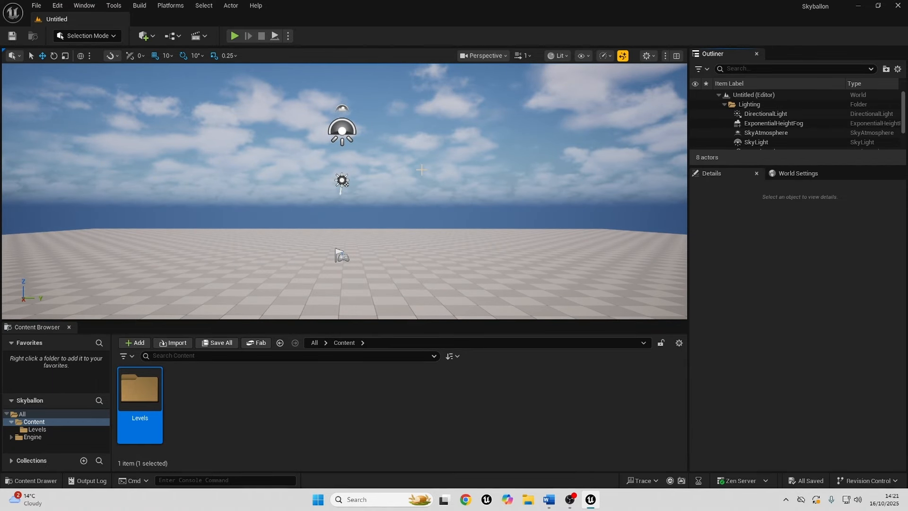
{"action": "right_click_drag", "start_coordinate": [421, 173], "coordinate": [389, 130]}
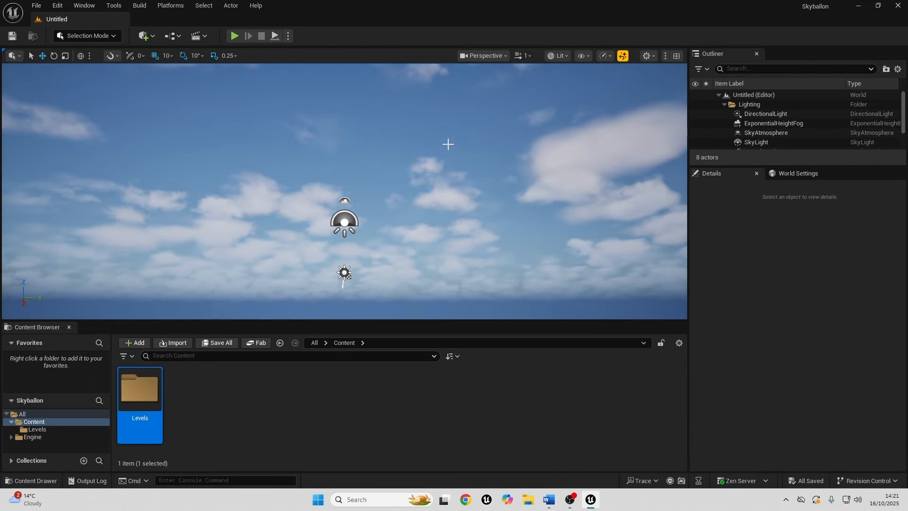
{"action": "right_click_drag", "start_coordinate": [448, 144], "coordinate": [483, 172]}
{"action": "left_click", "coordinate": [483, 171]}
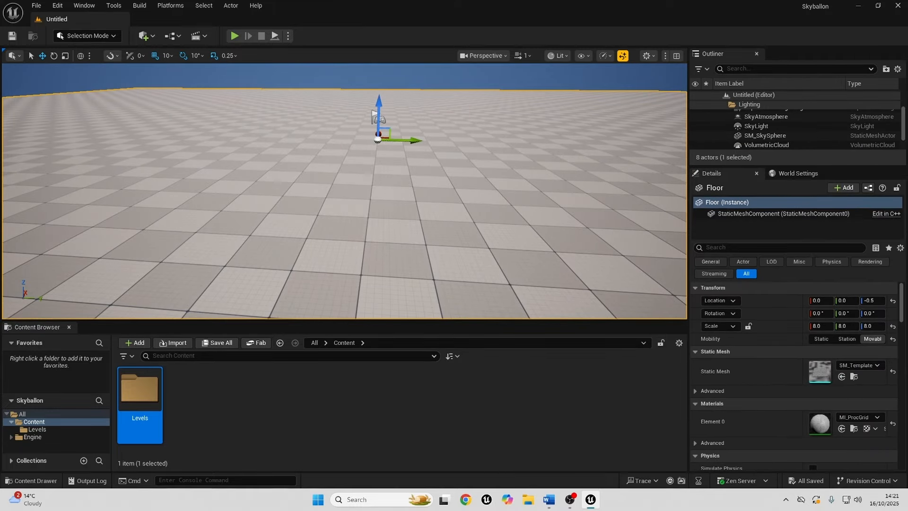
{"action": "right_click_drag", "start_coordinate": [413, 228], "coordinate": [431, 213]}
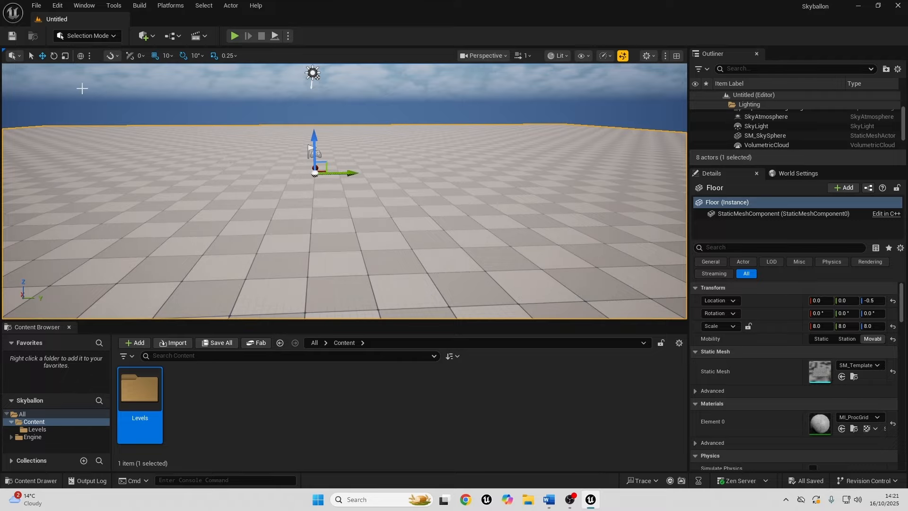
Save the current level as skyballon in the Levels folder.
{"action": "left_click", "coordinate": [12, 36]}
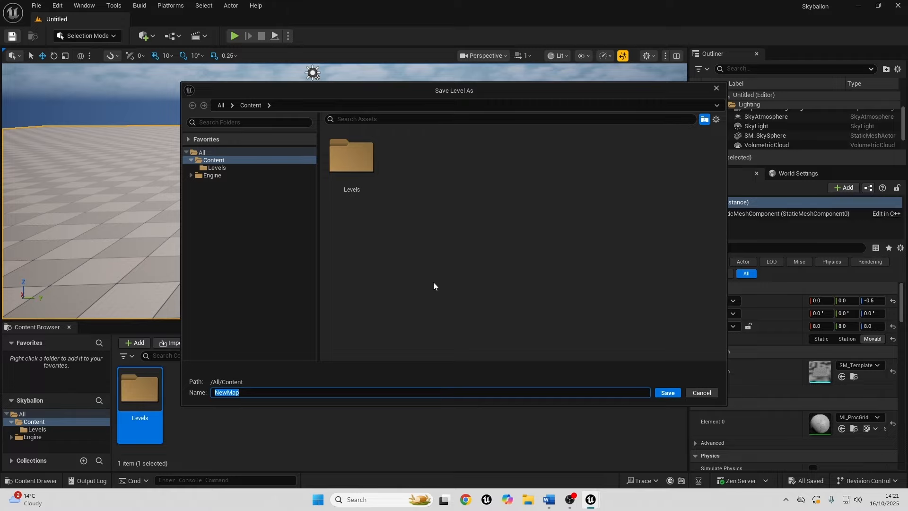
{"action": "double_click", "coordinate": [343, 168]}
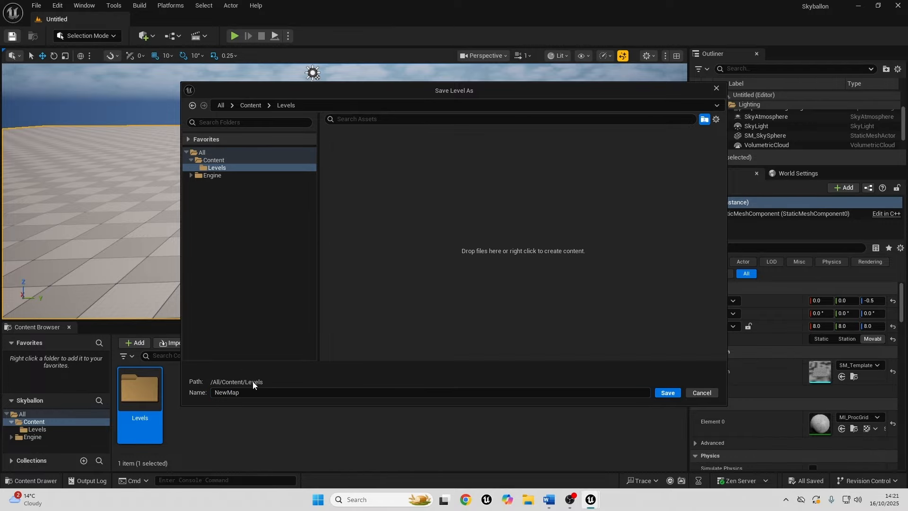
{"action": "double_click", "coordinate": [231, 394]}
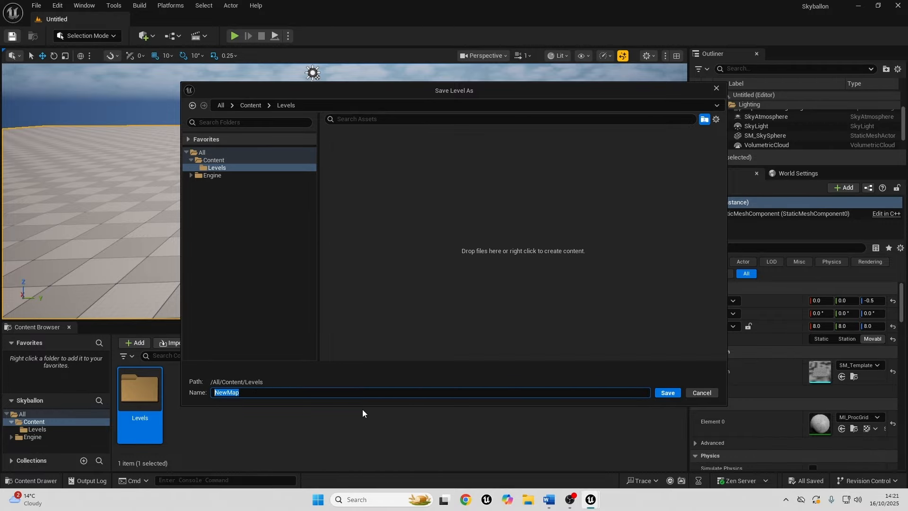
{"action": "type", "text": "skyballon"}
{"action": "left_click", "coordinate": [670, 393]}
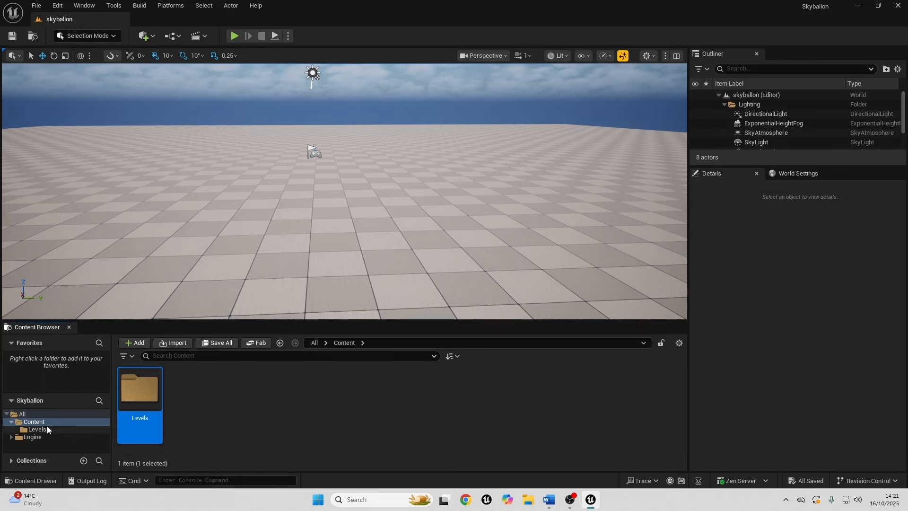
Add a folder named Assets to the Content folder.
{"action": "right_click", "coordinate": [230, 418]}
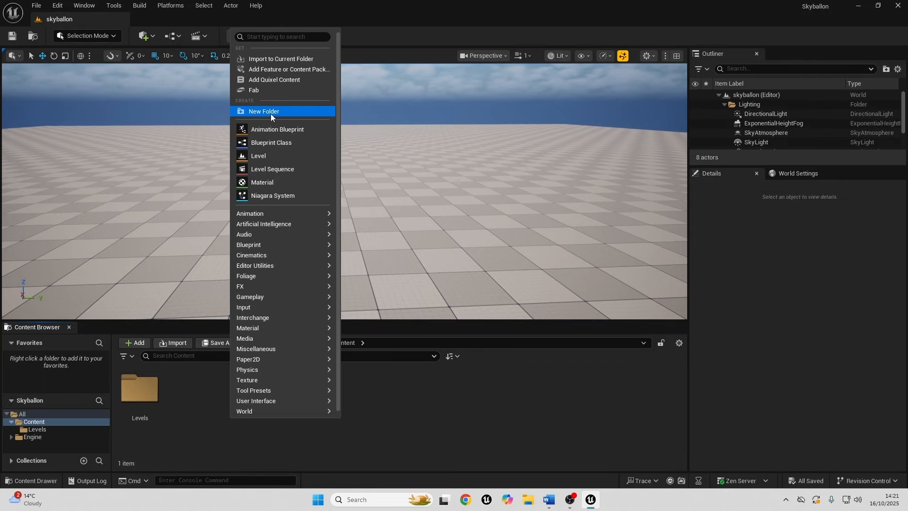
{"action": "left_click", "coordinate": [271, 112]}
{"action": "type", "text": "Assets"}
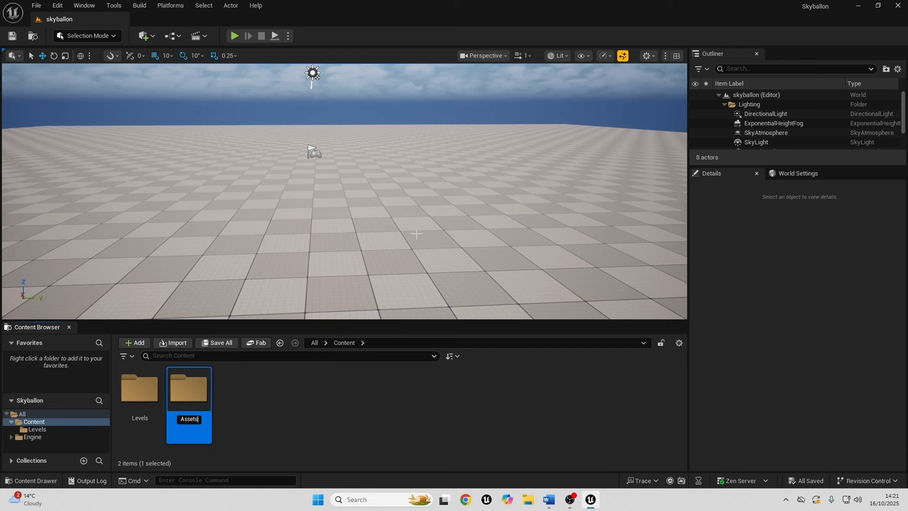
{"action": "key", "text": "Return"}
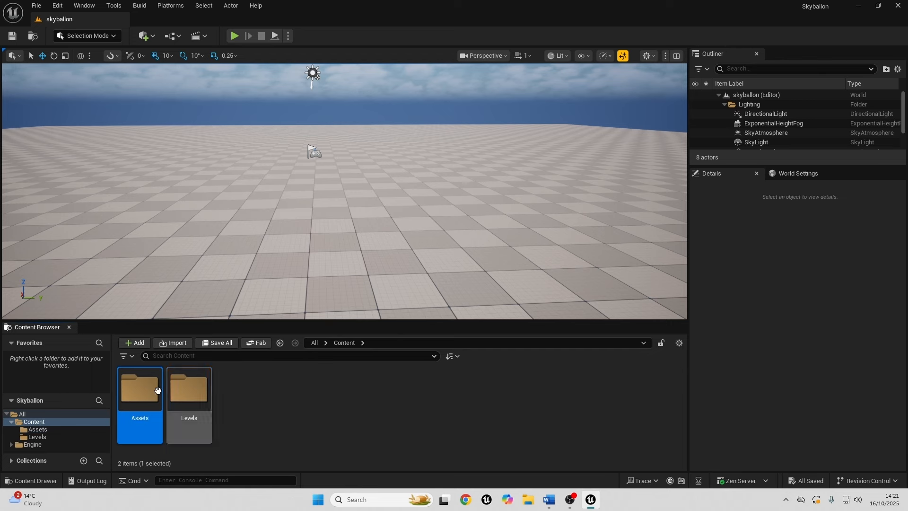
Import the Models, Sounds and Textures folders from BallonAssets into the Assets folder with the default import settings, and open the imported Models folder.
{"action": "double_click", "coordinate": [145, 399]}
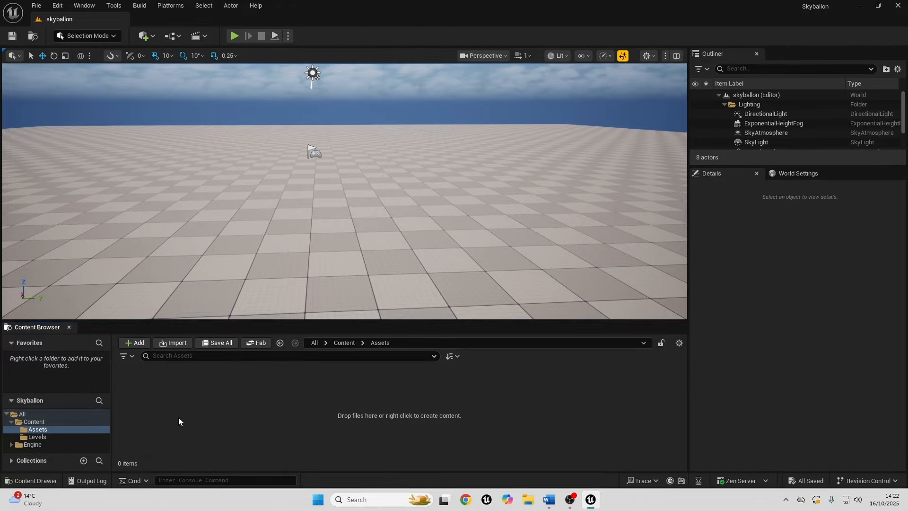
{"action": "left_click_drag", "start_coordinate": [689, 277], "coordinate": [220, 406]}
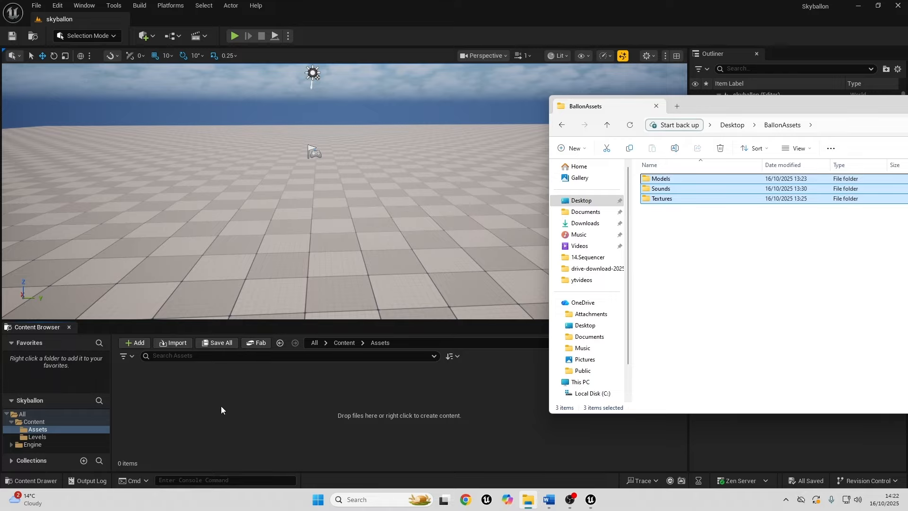
{"action": "left_click", "coordinate": [482, 91]}
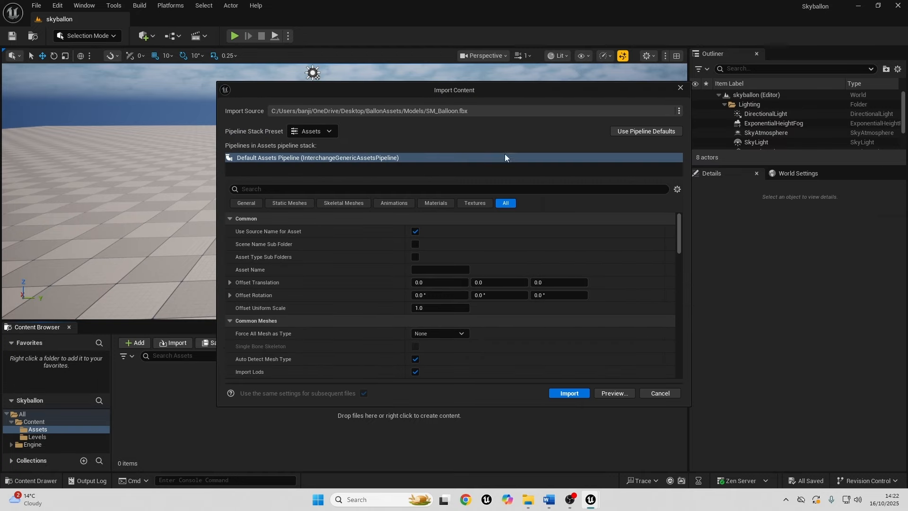
{"action": "left_click", "coordinate": [566, 396]}
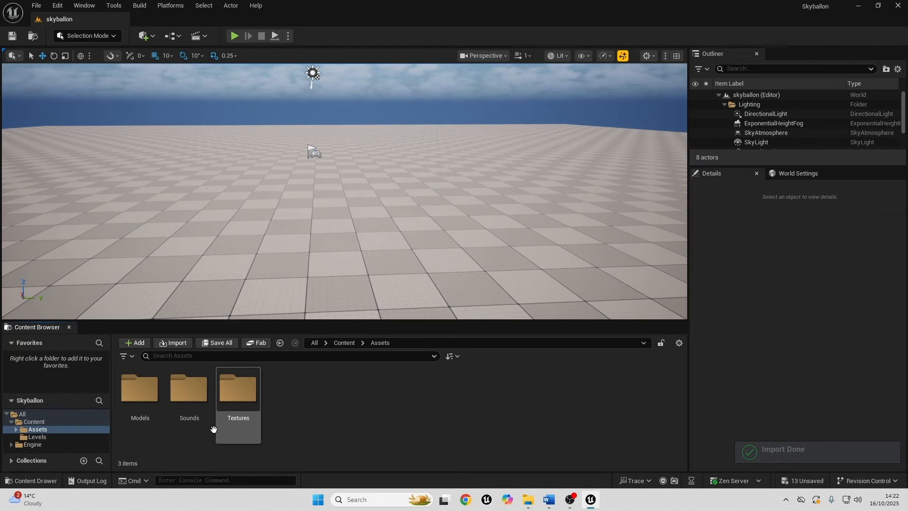
{"action": "double_click", "coordinate": [141, 395]}
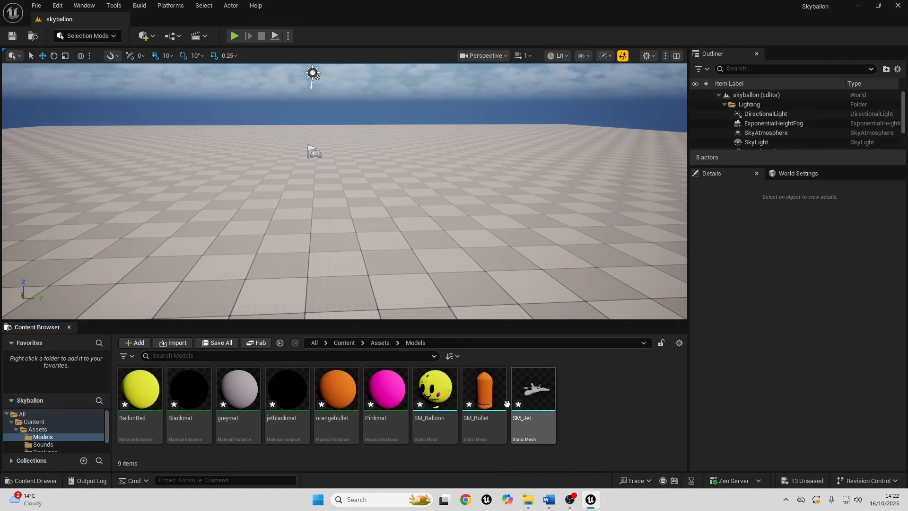
{"action": "mouse_move", "coordinate": [455, 390]}
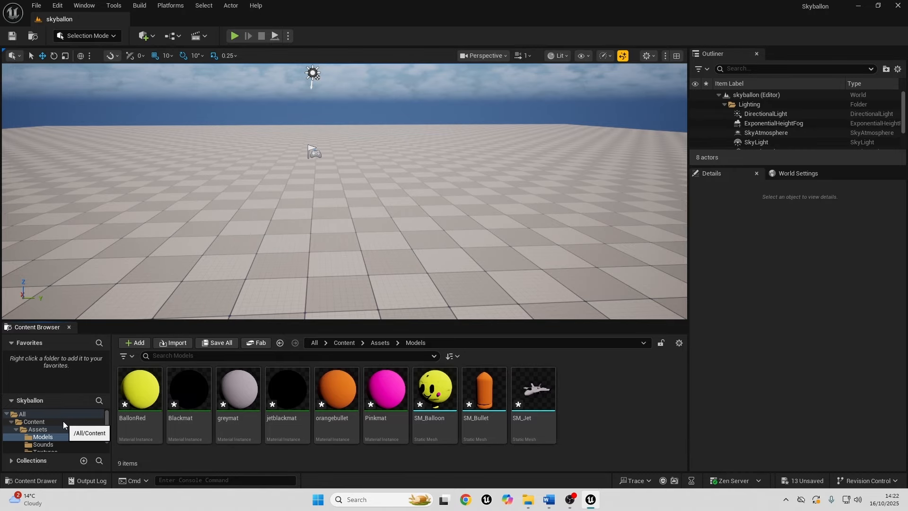
Return to the Content folder and create a folder named Blueprints in it.
{"action": "left_click", "coordinate": [34, 421]}
{"action": "right_click", "coordinate": [265, 408]}
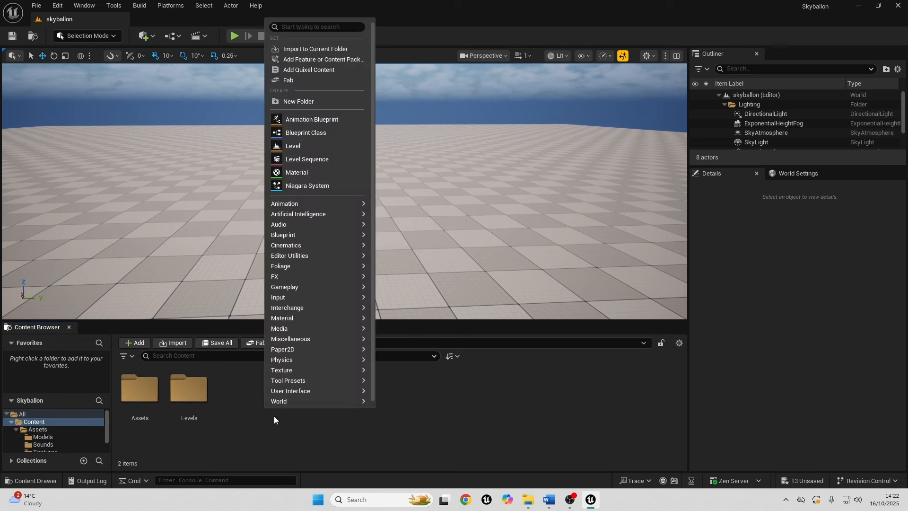
{"action": "left_click", "coordinate": [314, 101]}
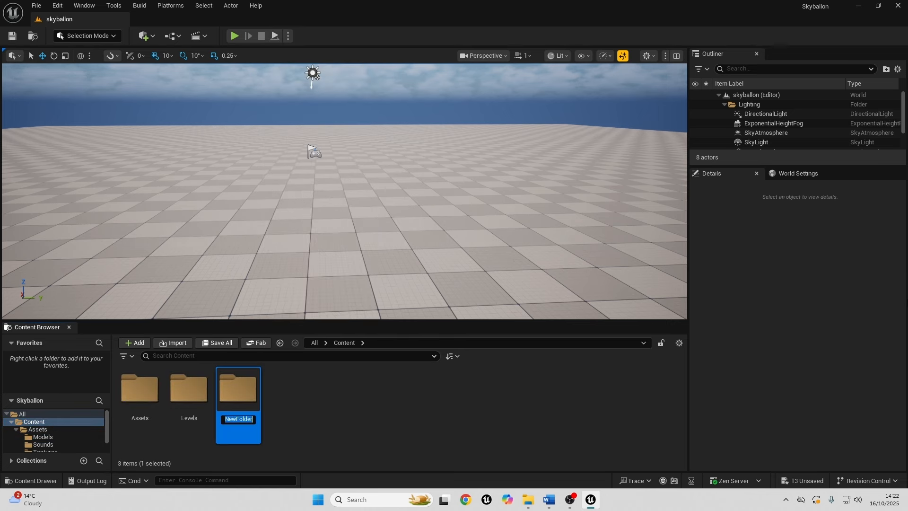
{"action": "type", "text": "Blueprints"}
{"action": "key", "text": "Return"}
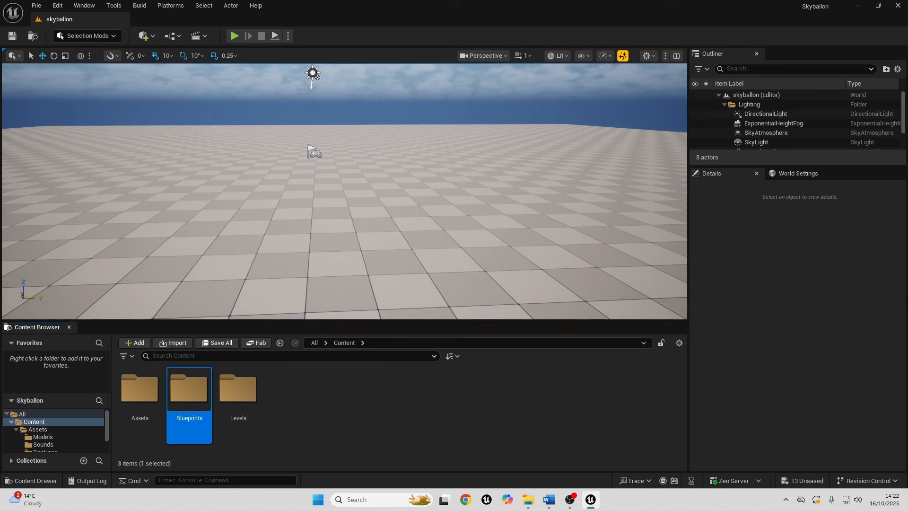
Create a Blueprint Class with the Character parent class in the Blueprints folder and name it BP_Ballon.
{"action": "double_click", "coordinate": [194, 407]}
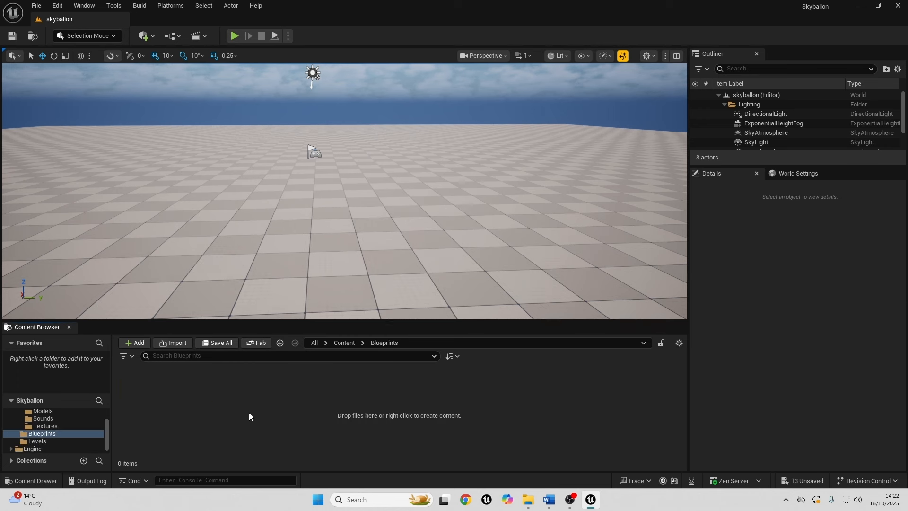
{"action": "right_click", "coordinate": [214, 409]}
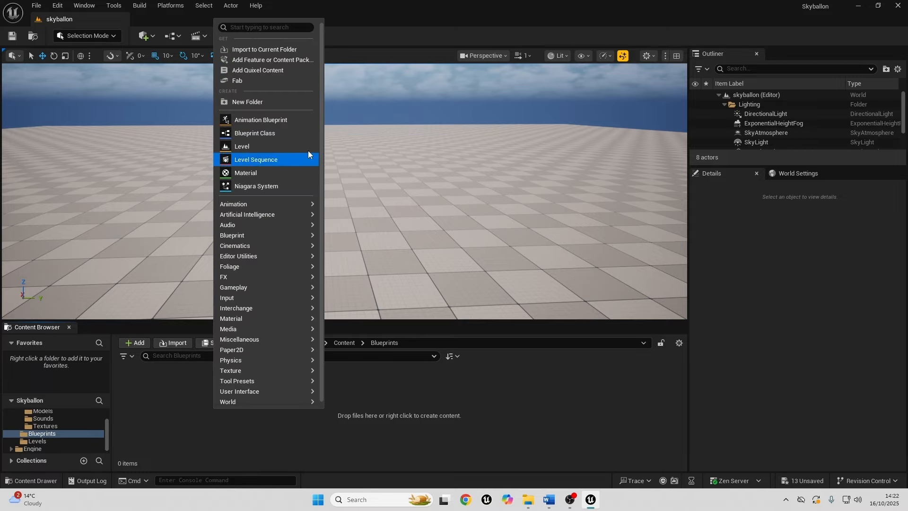
{"action": "left_click", "coordinate": [277, 132]}
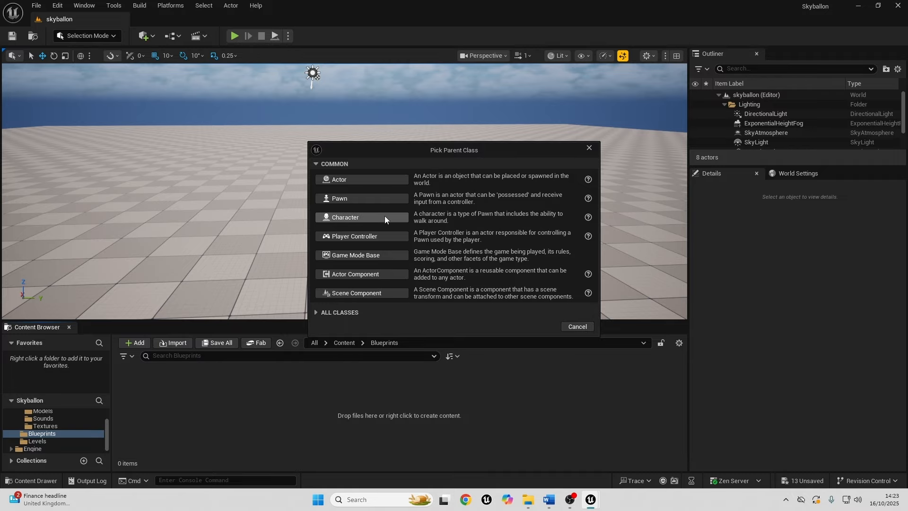
{"action": "left_click", "coordinate": [356, 220]}
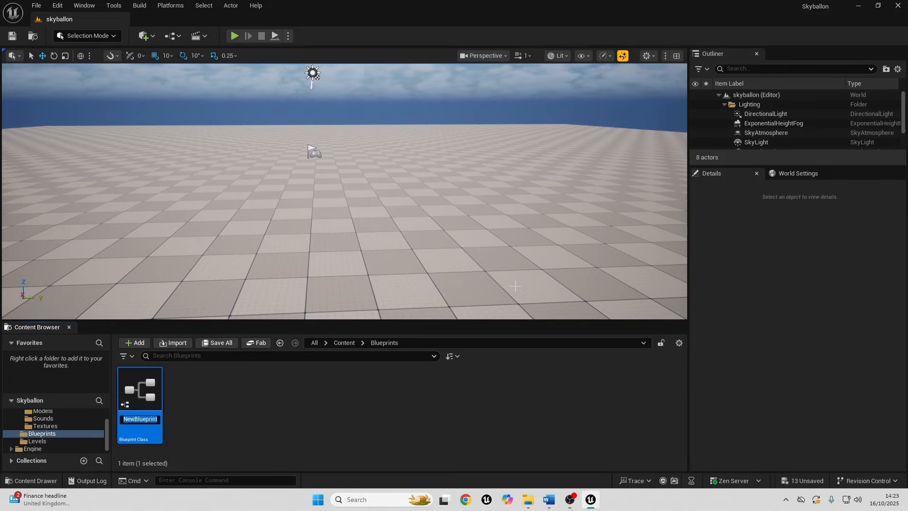
{"action": "type", "text": "BP_Ballon"}
{"action": "key", "text": "Return"}
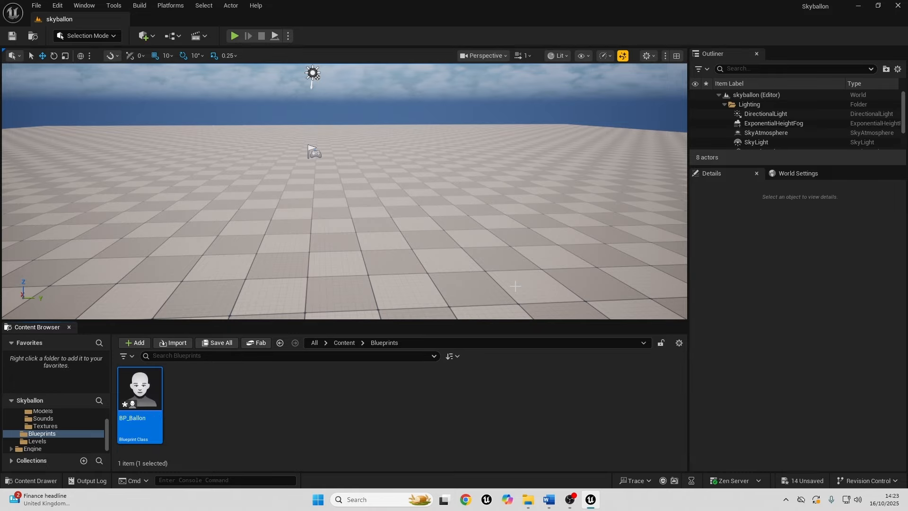
Open the BP_Ballon blueprint and add a Static Mesh component named Balloon.
{"action": "double_click", "coordinate": [146, 393]}
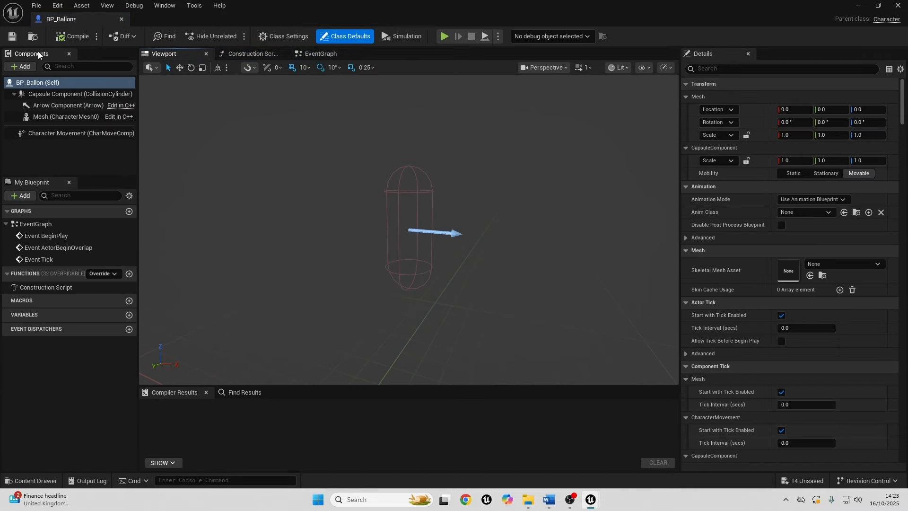
{"action": "left_click", "coordinate": [19, 66]}
{"action": "type", "text": "sta"}
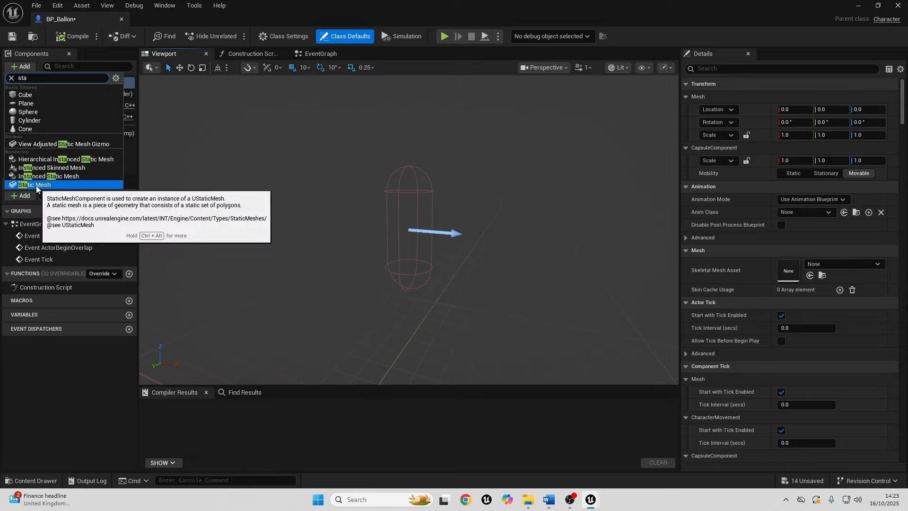
{"action": "left_click", "coordinate": [38, 185]}
{"action": "type", "text": "Balloon"}
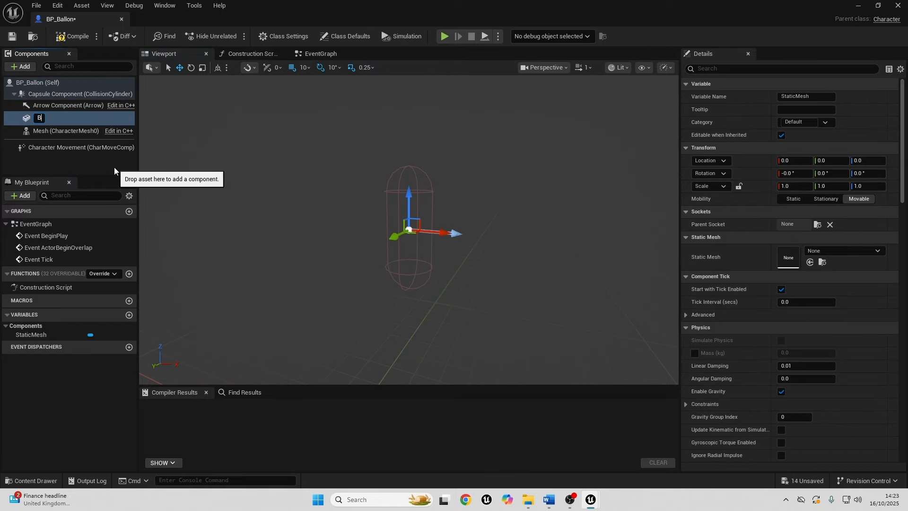
{"action": "key", "text": "Return"}
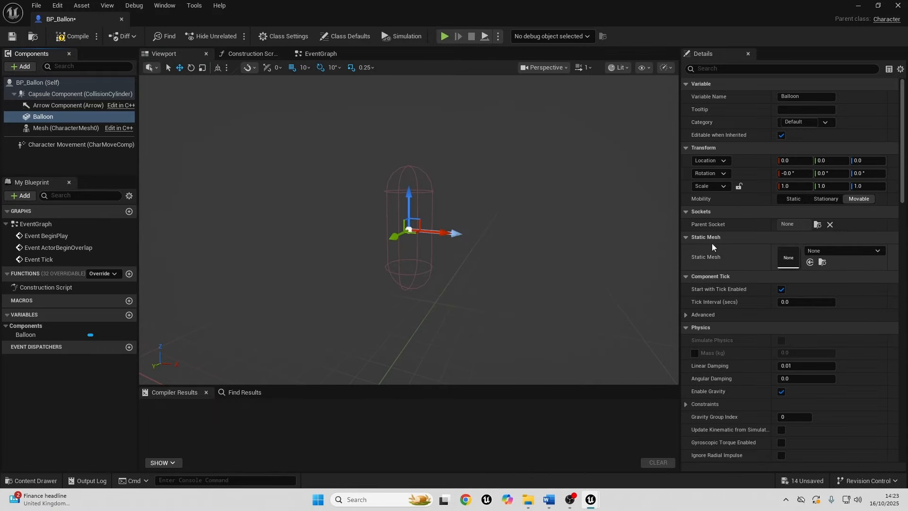
Assign the SM_Balloon asset as the Balloon component's static mesh.
{"action": "left_click", "coordinate": [835, 252]}
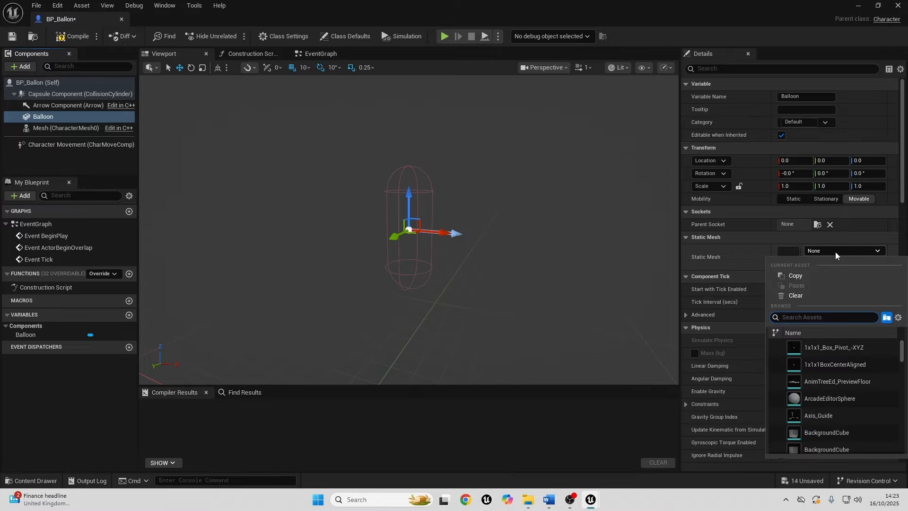
{"action": "type", "text": "sm"}
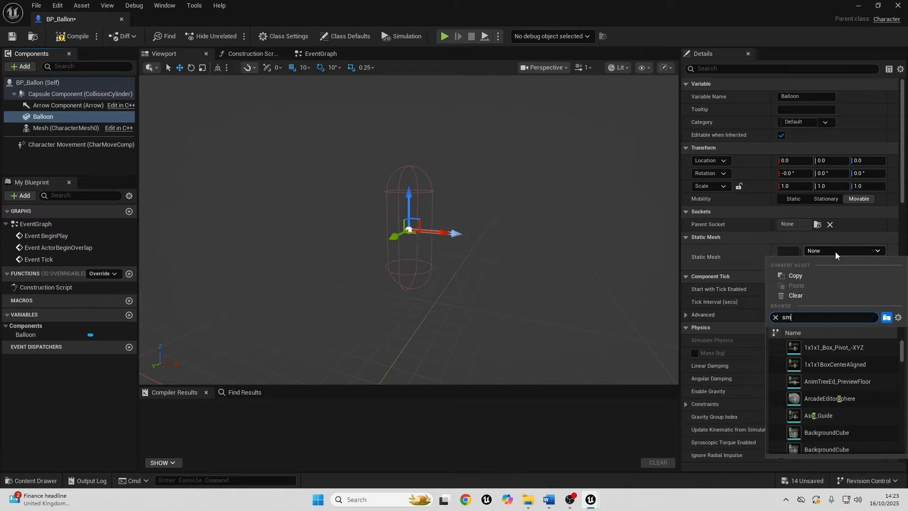
{"action": "type", "text": "_ba"}
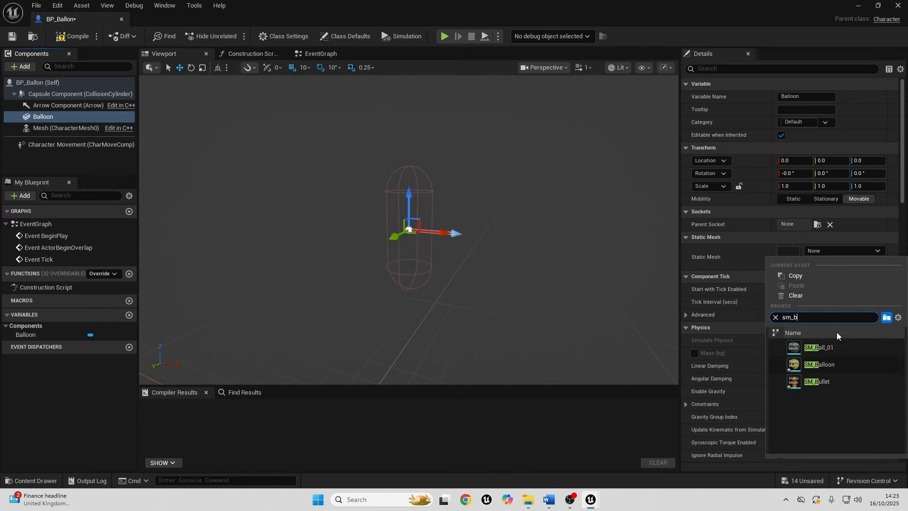
{"action": "left_click", "coordinate": [827, 364]}
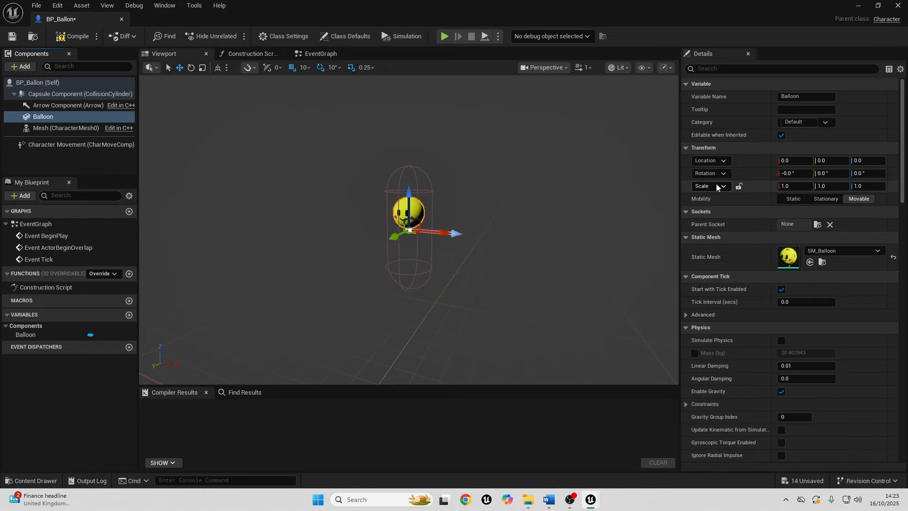
Lock the Balloon component's scale proportions and set its scale to 2.0 on all axes.
{"action": "left_click", "coordinate": [738, 186]}
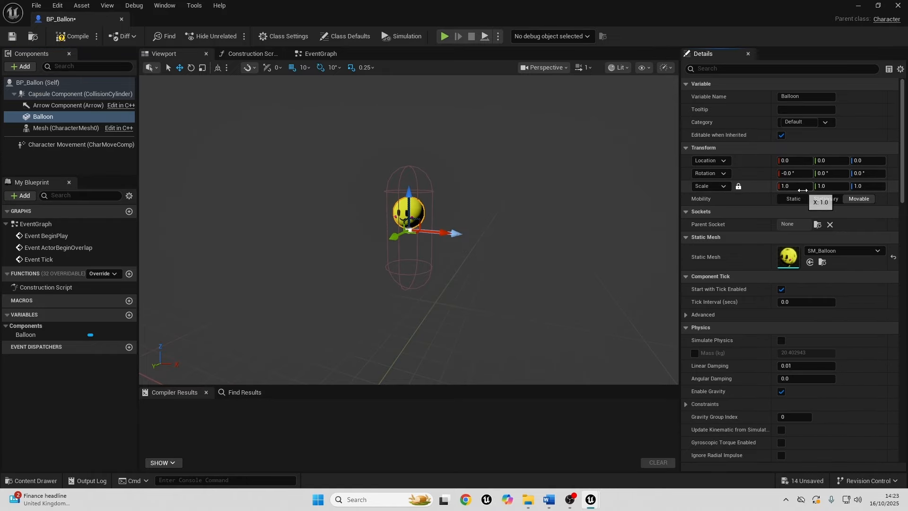
{"action": "left_click", "coordinate": [793, 186]}
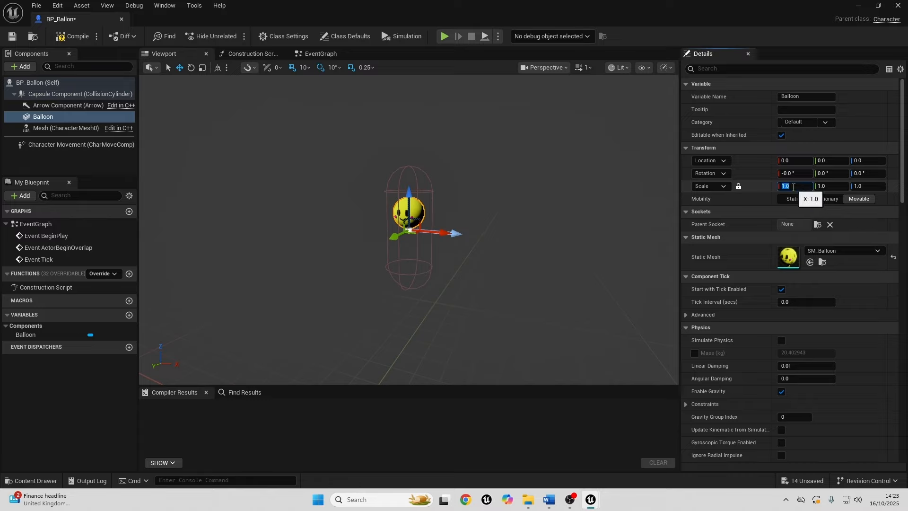
{"action": "key", "text": "Return"}
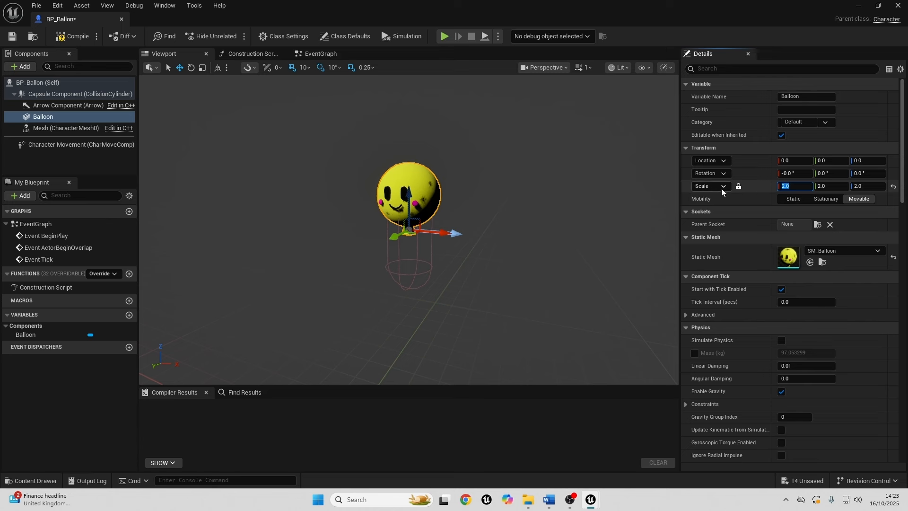
{"action": "scroll", "coordinate": [415, 162], "scroll_direction": "up", "scroll_amount": 2}
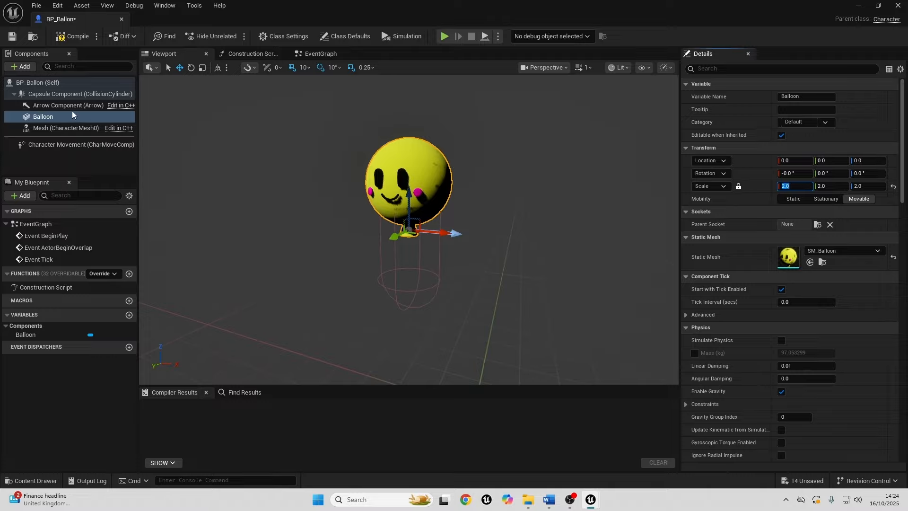
Turn off Cast Shadow for the Balloon component and check the balloon's face up close.
{"action": "left_click", "coordinate": [714, 69]}
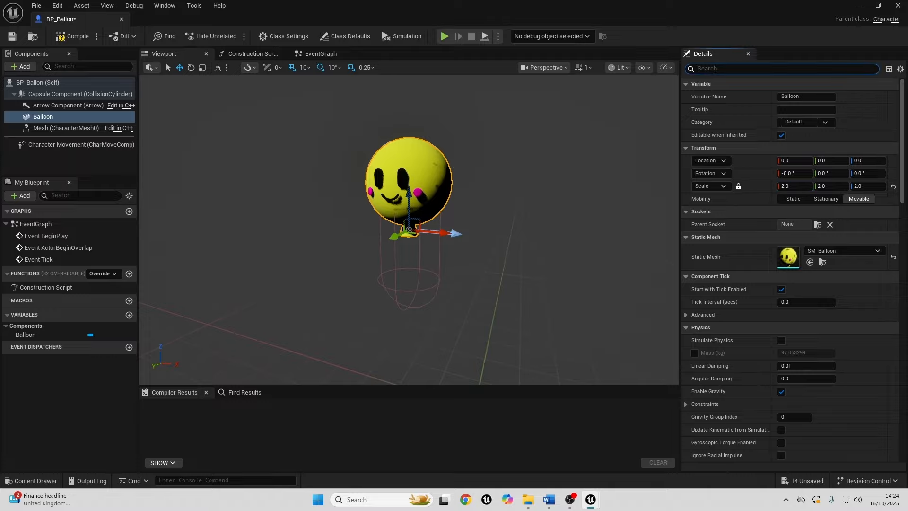
{"action": "type", "text": "shad"}
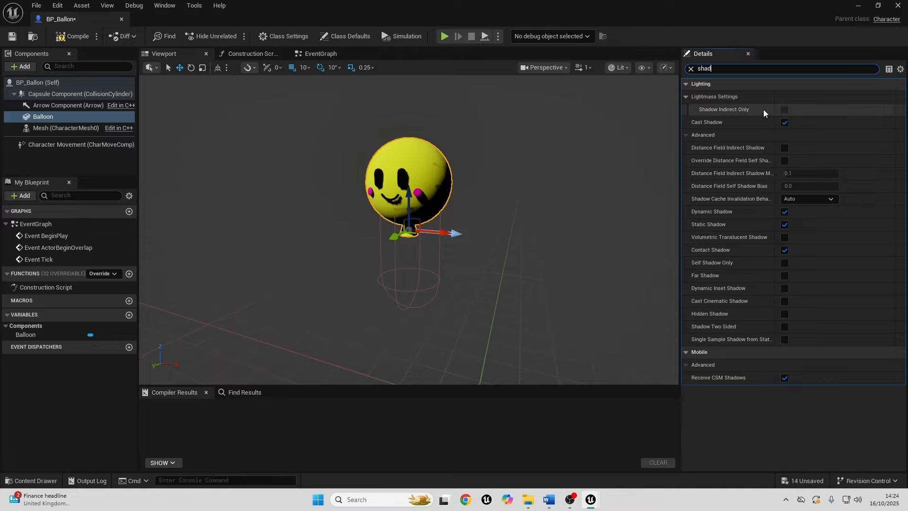
{"action": "left_click", "coordinate": [785, 123]}
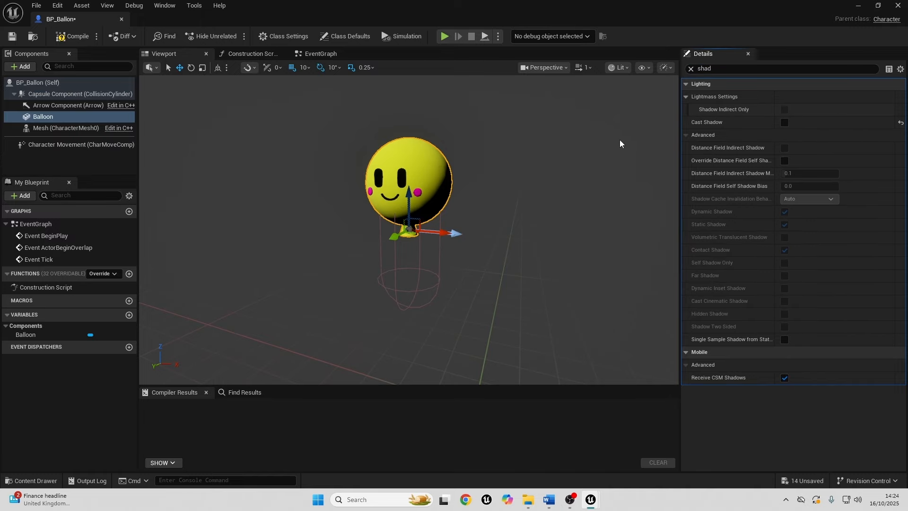
{"action": "right_click_drag", "start_coordinate": [443, 151], "coordinate": [371, 146]}
{"action": "key", "text": "w"}
{"action": "scroll", "coordinate": [443, 150], "scroll_direction": "down", "scroll_amount": 3}
{"action": "key", "text": "w"}
{"action": "scroll", "coordinate": [443, 151], "scroll_direction": "down", "scroll_amount": 6}
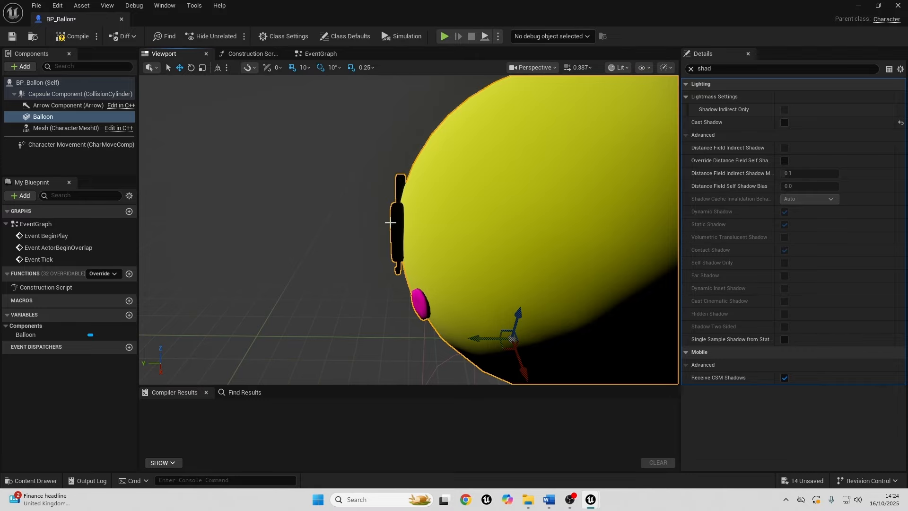
{"action": "right_click_drag", "start_coordinate": [433, 250], "coordinate": [501, 268]}
{"action": "key", "text": "s"}
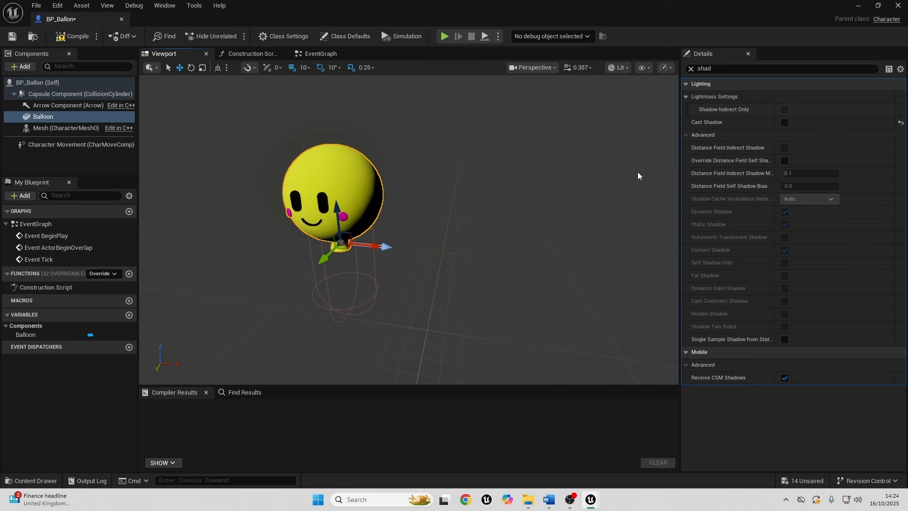
{"action": "left_click", "coordinate": [691, 69]}
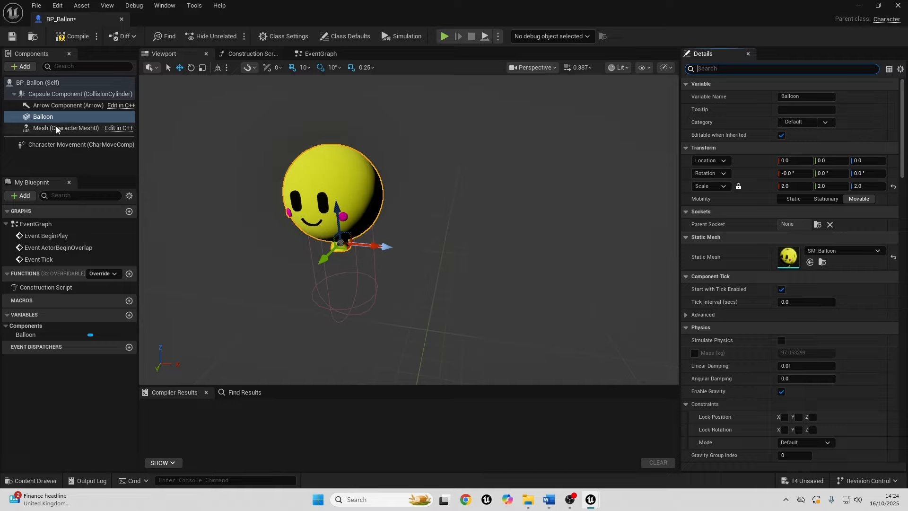
Add a Camera component to the BP_Ballon blueprint.
{"action": "left_click", "coordinate": [43, 82]}
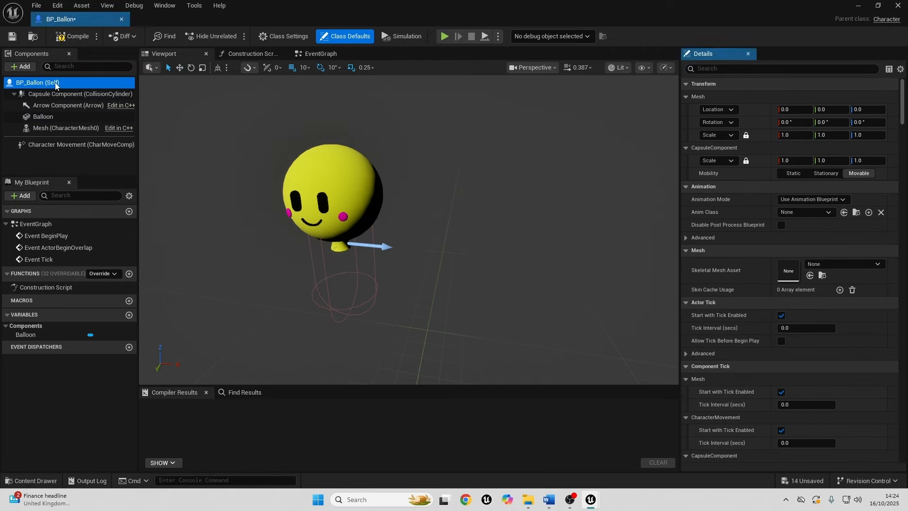
{"action": "left_click", "coordinate": [21, 65]}
{"action": "type", "text": "ca"}
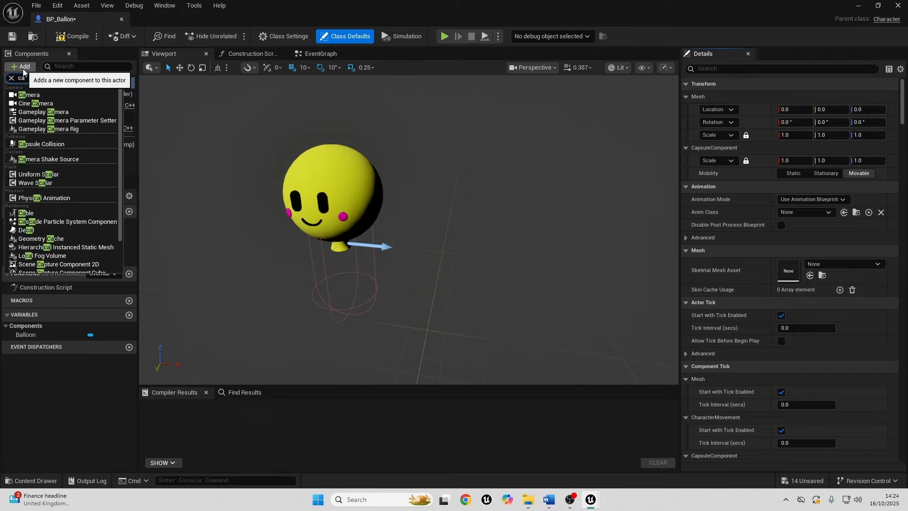
{"action": "left_click", "coordinate": [30, 95]}
{"action": "scroll", "coordinate": [393, 247], "scroll_direction": "down", "scroll_amount": 2}
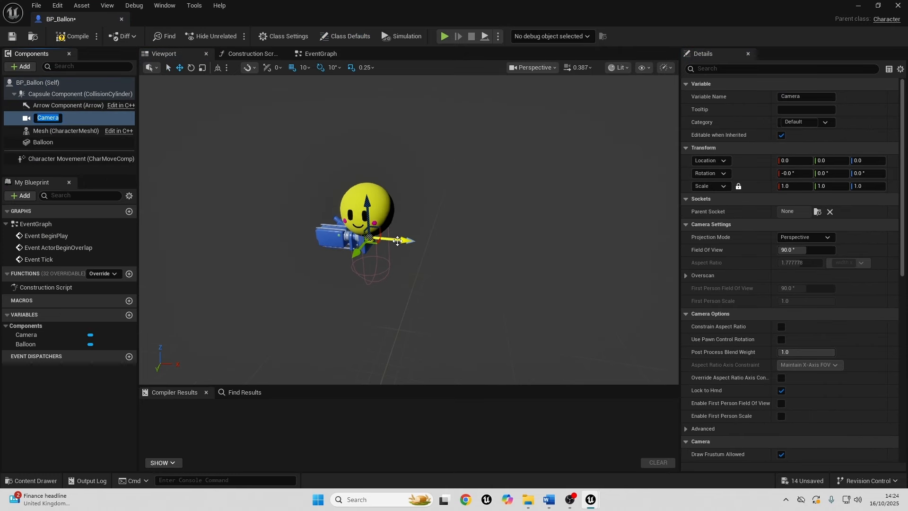
Move the camera back behind the balloon to X -210 and compile the blueprint.
{"action": "left_click_drag", "start_coordinate": [400, 241], "coordinate": [297, 228]}
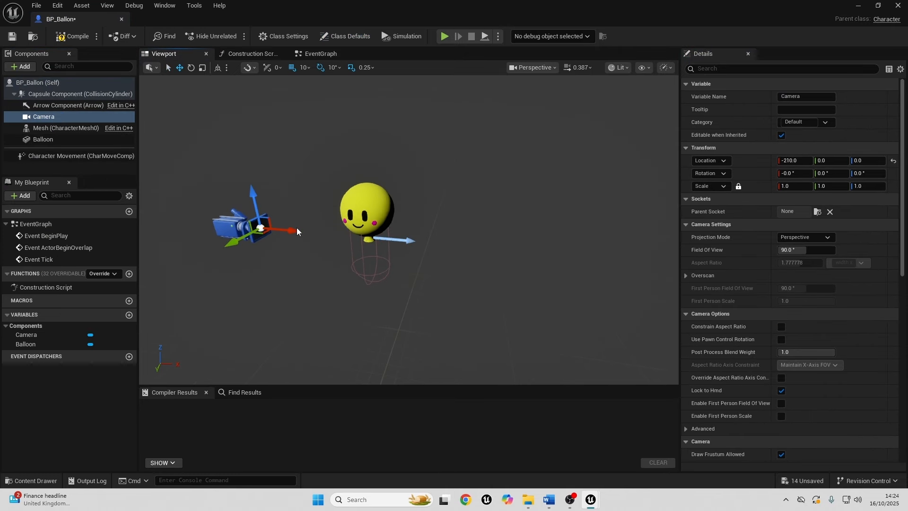
{"action": "left_click", "coordinate": [71, 37]}
{"action": "left_click", "coordinate": [857, 5]}
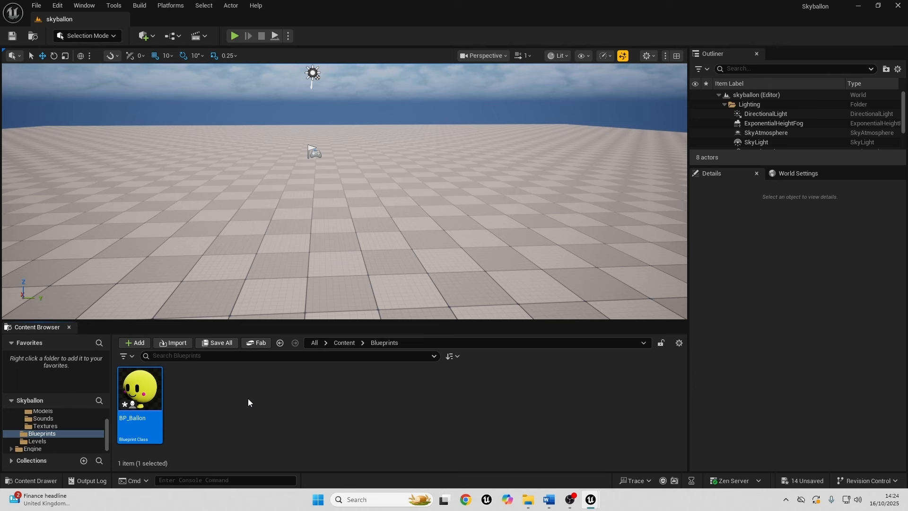
Create a Blueprint Class with the Game Mode Base parent in the Blueprints folder and name it BP_Skyballongamemode.
{"action": "right_click", "coordinate": [208, 397]}
{"action": "mouse_move", "coordinate": [256, 380]}
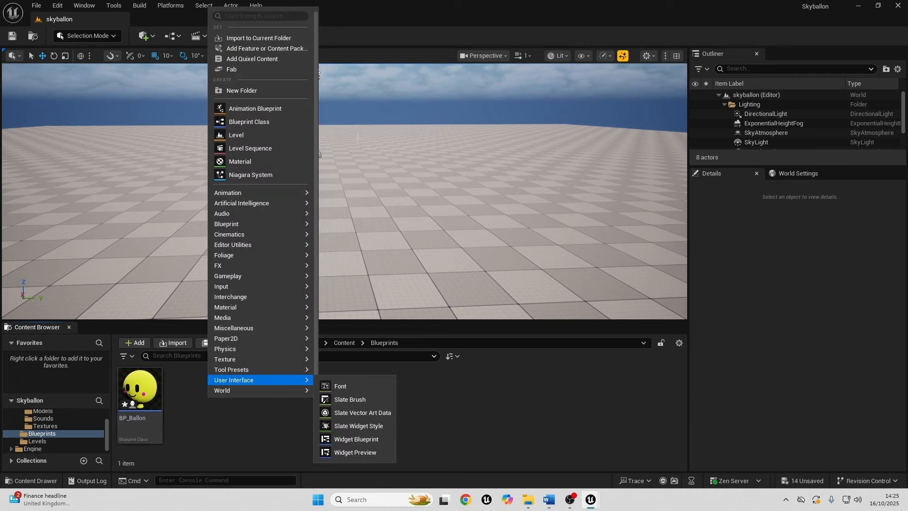
{"action": "left_click", "coordinate": [254, 122]}
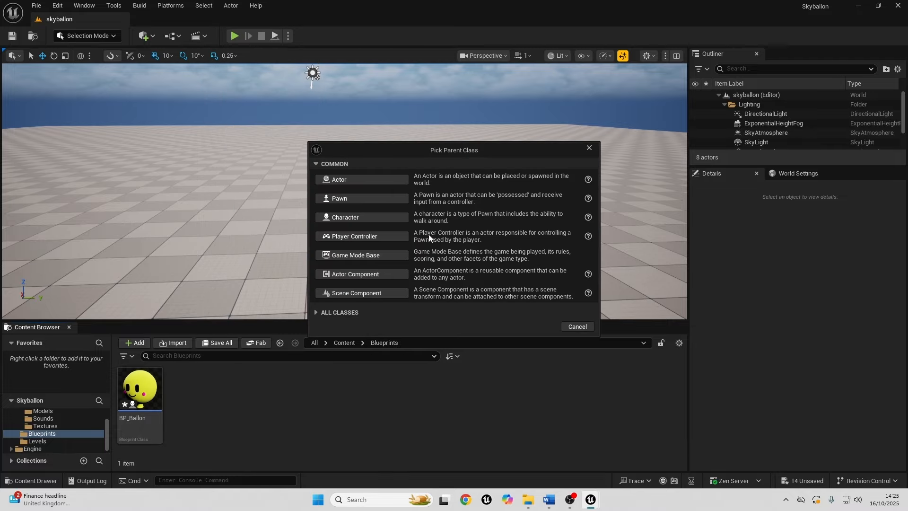
{"action": "left_click", "coordinate": [367, 256]}
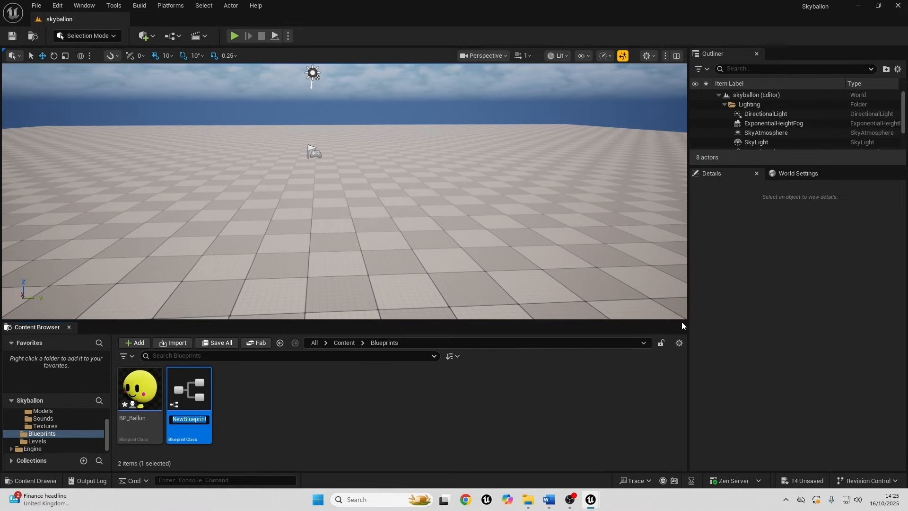
{"action": "type", "text": "BP"}
{"action": "type", "text": "_Skyballongame"}
{"action": "type", "text": "mode"}
{"action": "key", "text": "Return"}
Open BP_Skyballongamemode, set its Default Pawn Class to BP_Ballon, and compile it.
{"action": "double_click", "coordinate": [196, 395]}
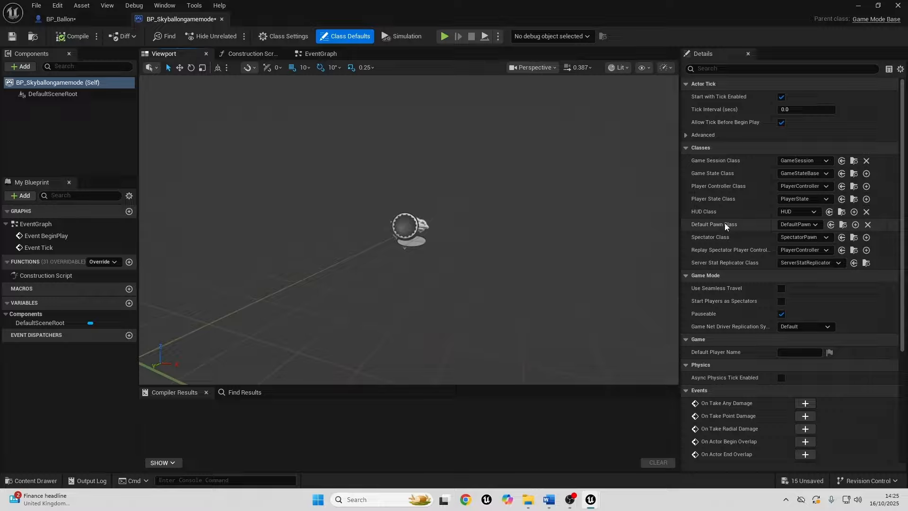
{"action": "left_click", "coordinate": [818, 225]}
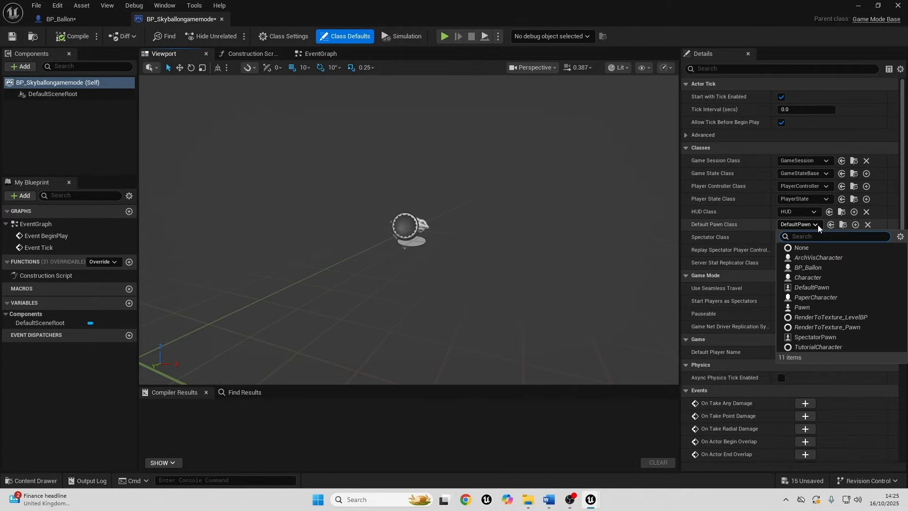
{"action": "left_click", "coordinate": [809, 267]}
{"action": "left_click", "coordinate": [72, 36]}
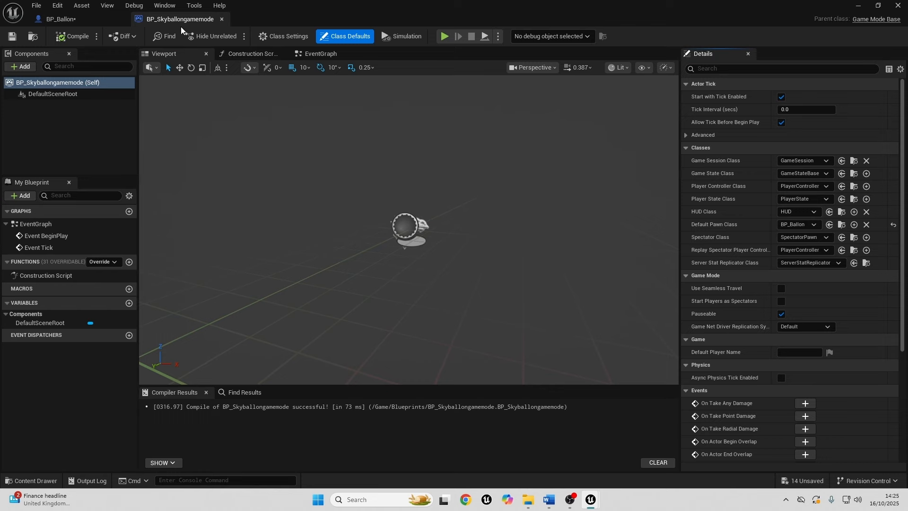
Return to the level and set the GameMode Override in its World Settings to BP_Skyballongamemode.
{"action": "left_click", "coordinate": [859, 6]}
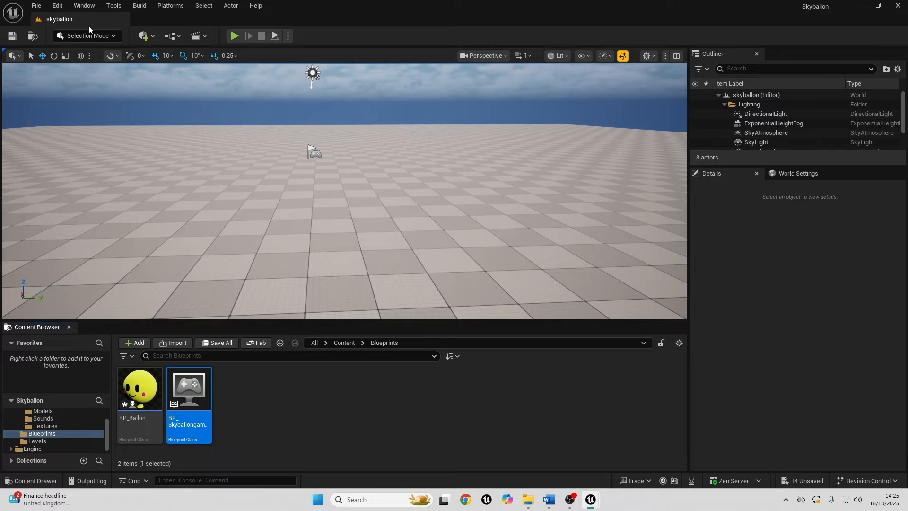
{"action": "left_click", "coordinate": [84, 5]}
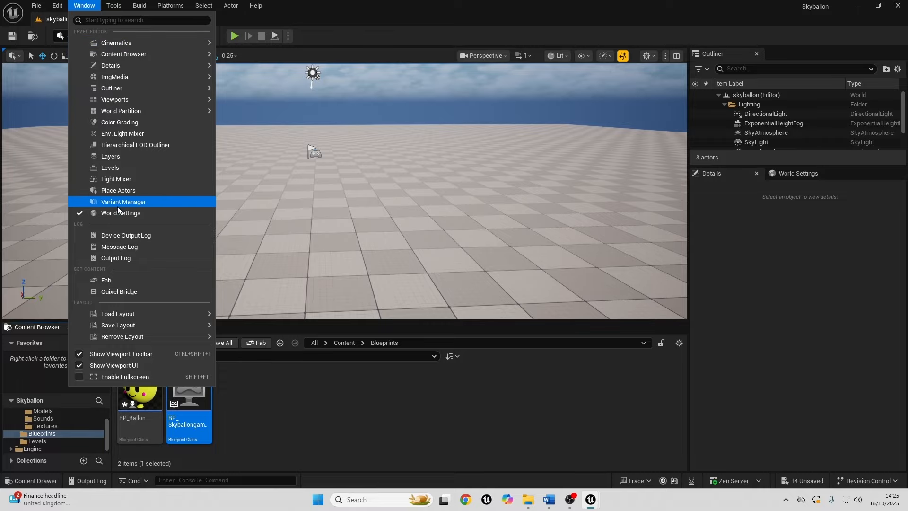
{"action": "left_click", "coordinate": [801, 175]}
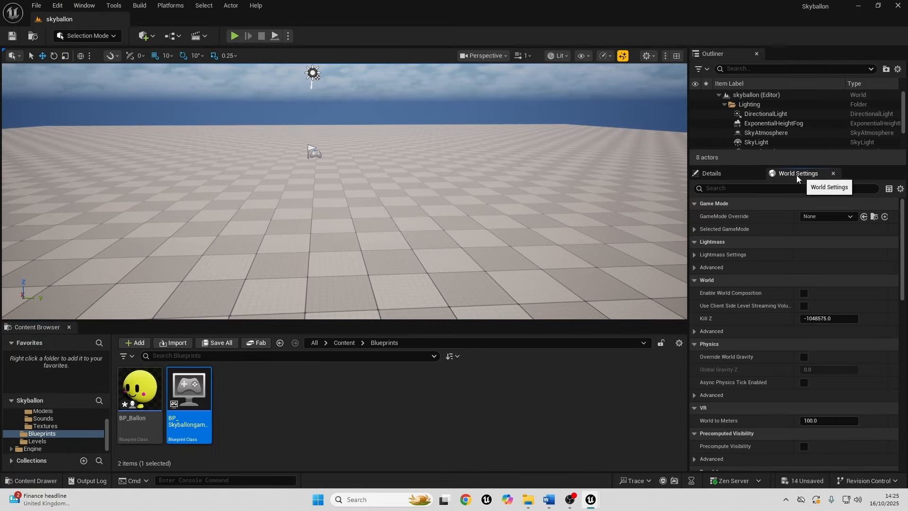
{"action": "left_click_drag", "start_coordinate": [186, 393], "coordinate": [833, 217]}
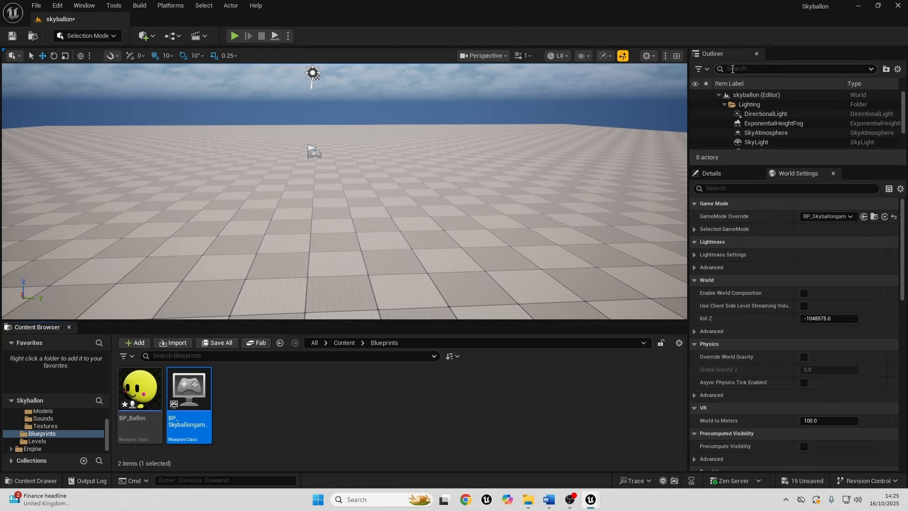
Find the PlayerStart actor among the level's actors and select it.
{"action": "scroll", "coordinate": [785, 108], "scroll_direction": "down", "scroll_amount": 2}
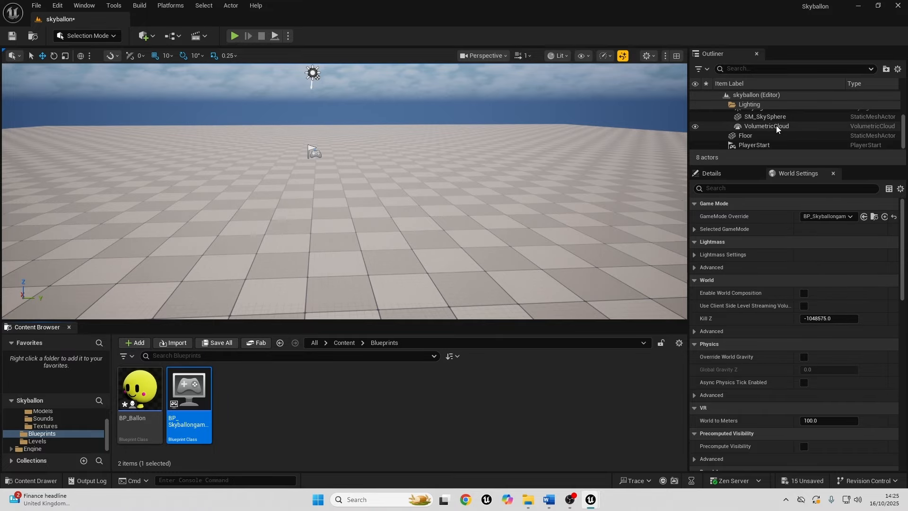
{"action": "scroll", "coordinate": [777, 125], "scroll_direction": "up", "scroll_amount": 2}
{"action": "scroll", "coordinate": [782, 116], "scroll_direction": "down", "scroll_amount": 2}
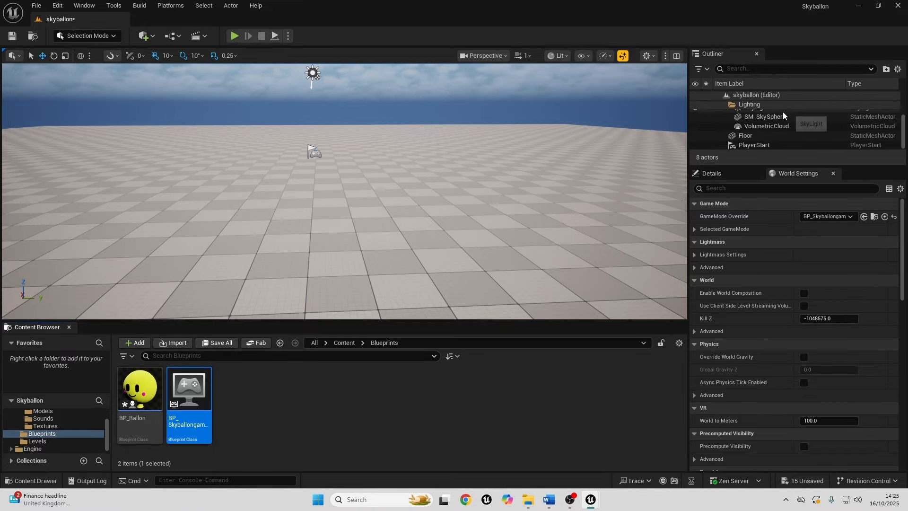
{"action": "left_click", "coordinate": [764, 145]}
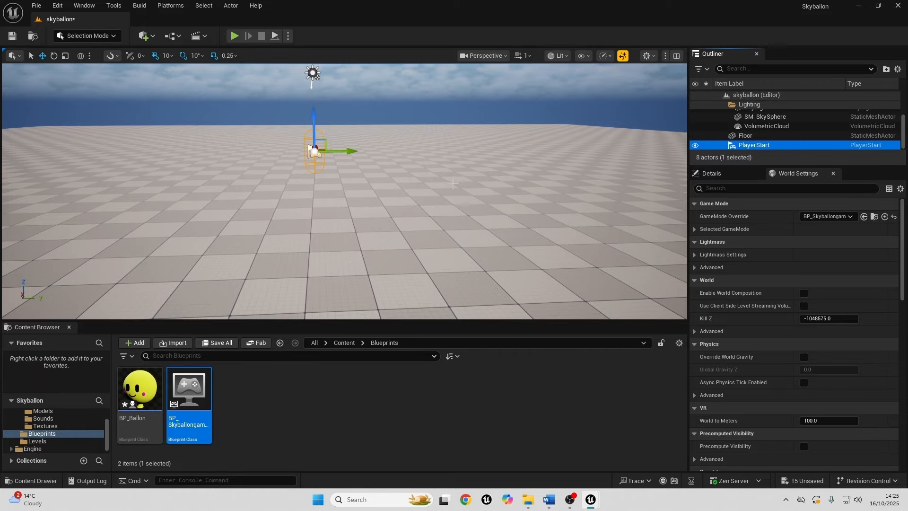
Play-test the level to view the balloon spawned by the game mode, and stop the session.
{"action": "left_click", "coordinate": [234, 36]}
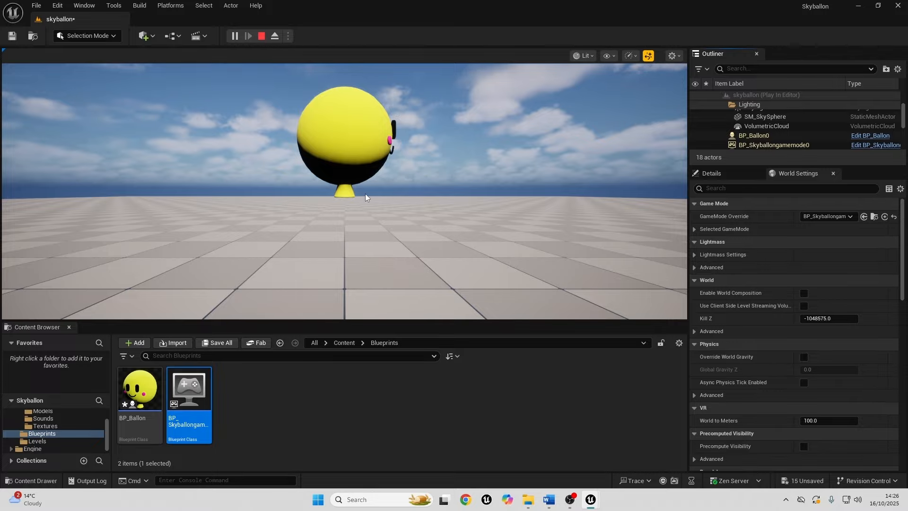
{"action": "key", "text": "Escape"}
Add a Camera Actor to the level and raise it above the PlayerStart to a height of about 680.
{"action": "right_click_drag", "start_coordinate": [414, 181], "coordinate": [395, 270]}
{"action": "key", "text": "s"}
{"action": "key", "text": "s"}
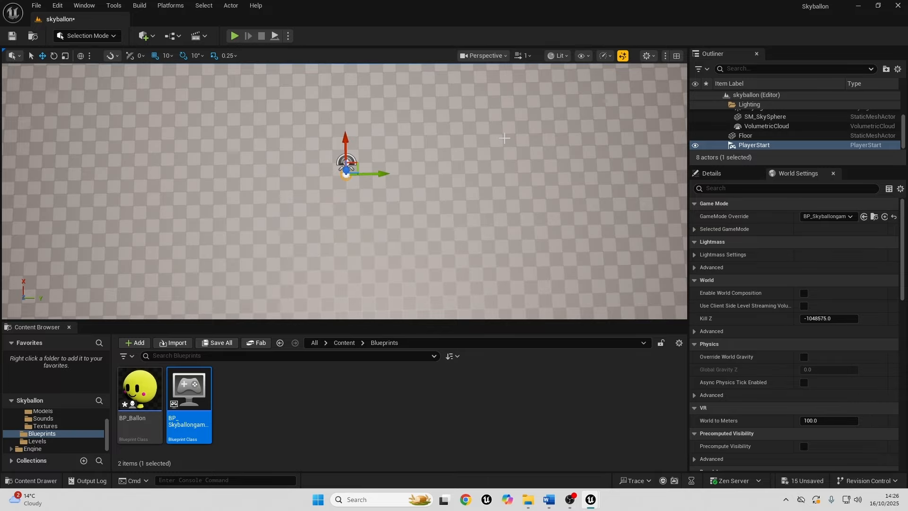
{"action": "right_click_drag", "start_coordinate": [493, 142], "coordinate": [340, 168]}
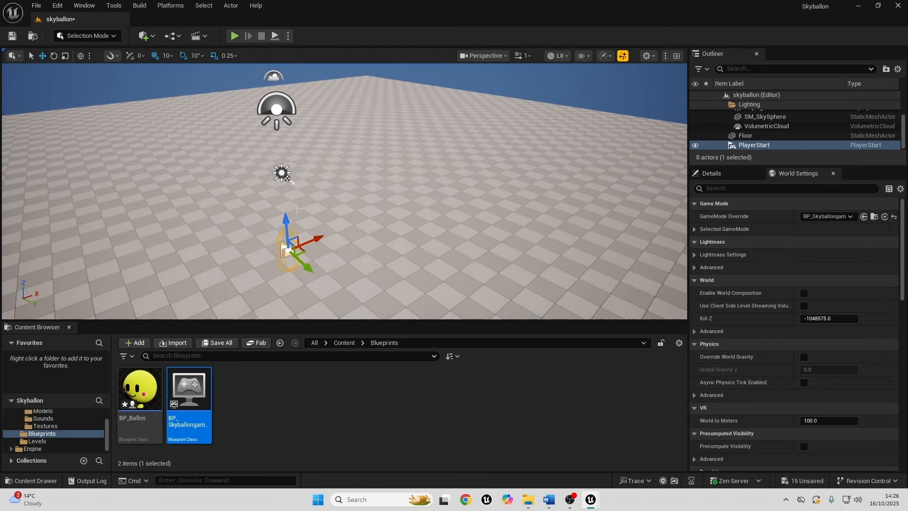
{"action": "left_click", "coordinate": [152, 36]}
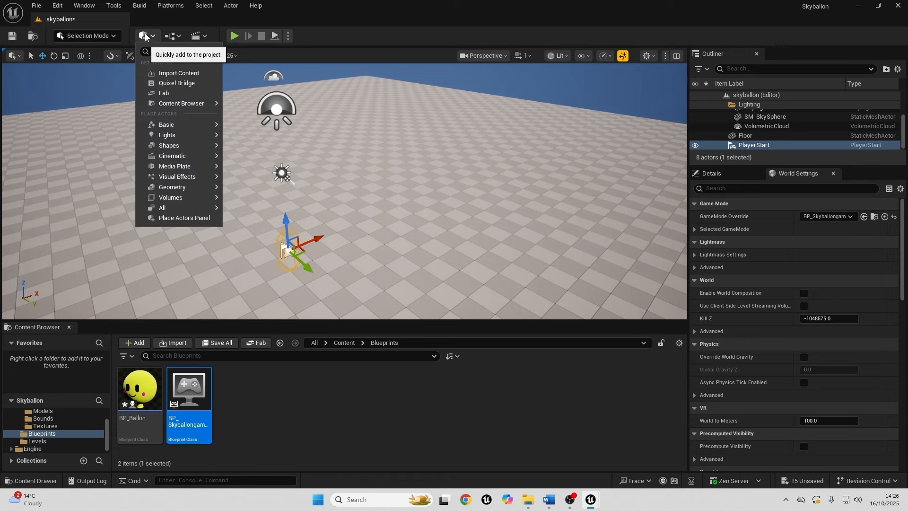
{"action": "type", "text": "c"}
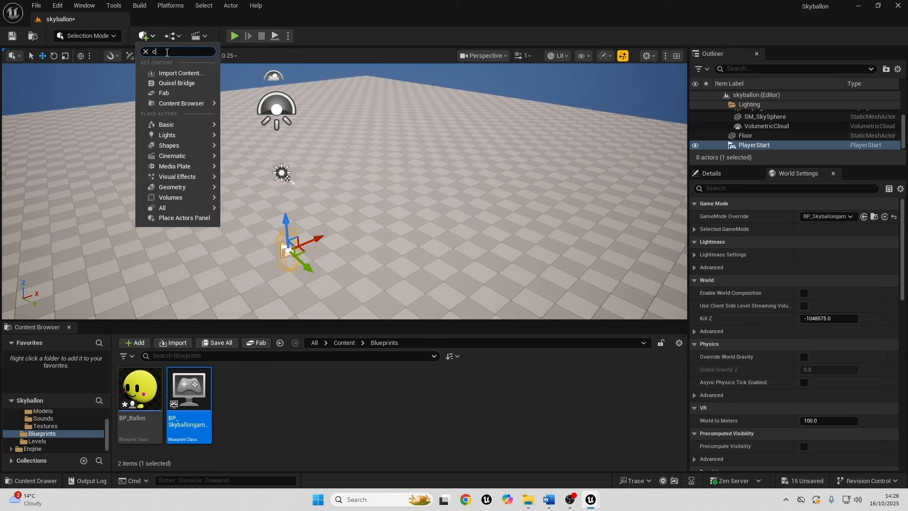
{"action": "type", "text": "amera"}
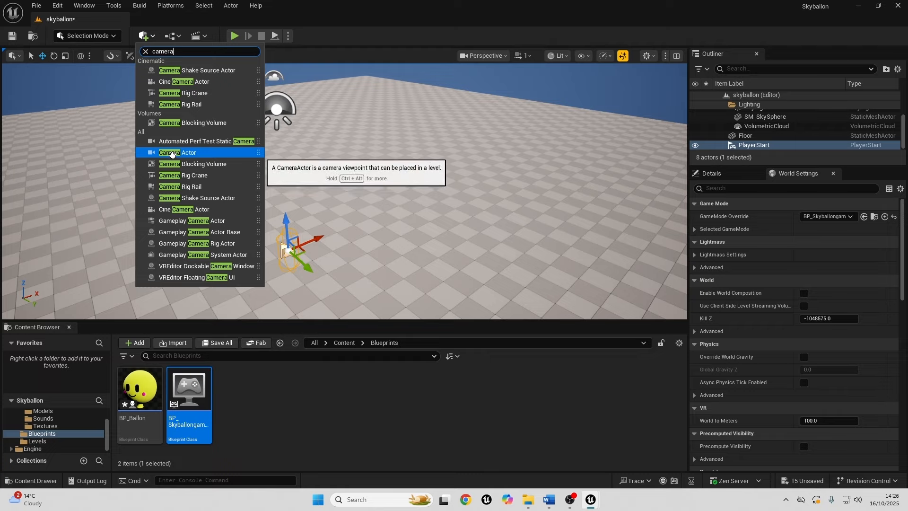
{"action": "left_click_drag", "start_coordinate": [177, 153], "coordinate": [258, 124]}
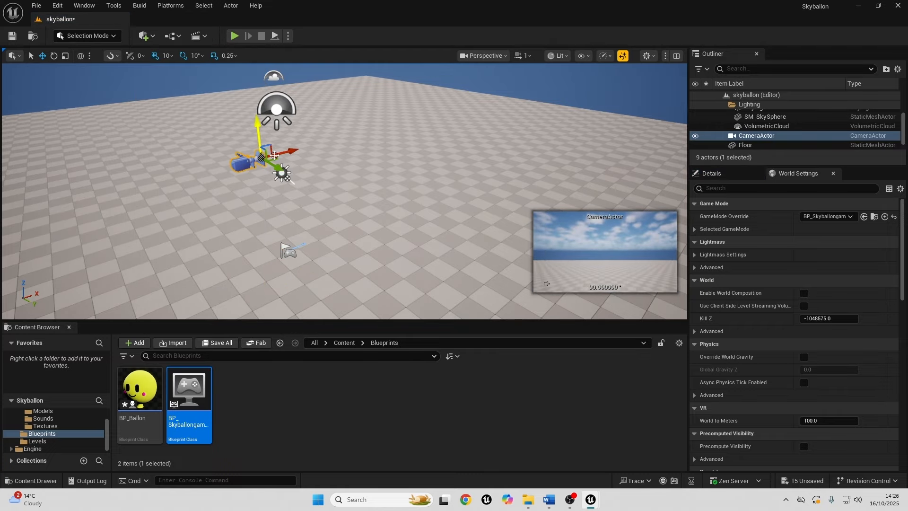
{"action": "right_click_drag", "start_coordinate": [257, 124], "coordinate": [227, 120]}
{"action": "left_click_drag", "start_coordinate": [319, 182], "coordinate": [316, 114]}
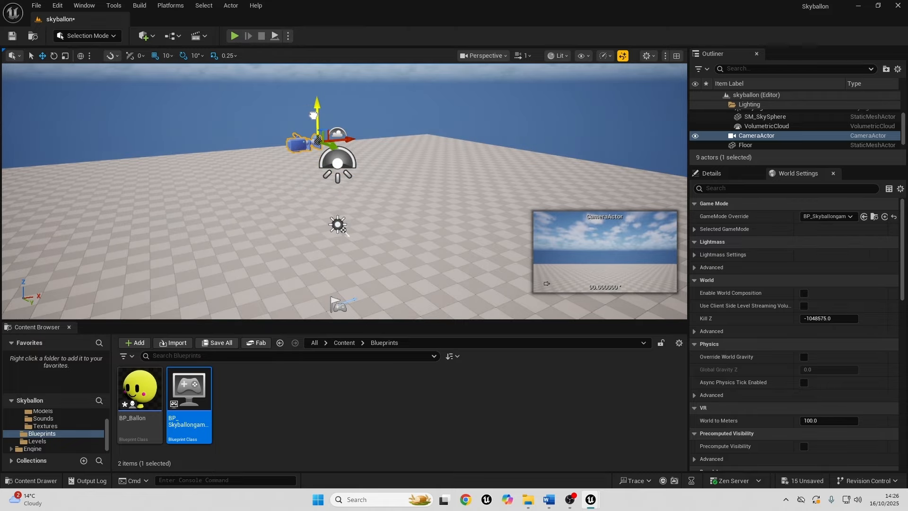
Rotate the CameraActor to a -90° pitch so it looks straight down at the floor.
{"action": "left_click", "coordinate": [54, 56]}
{"action": "left_click_drag", "start_coordinate": [270, 98], "coordinate": [291, 186]}
{"action": "right_click_drag", "start_coordinate": [291, 187], "coordinate": [295, 205]}
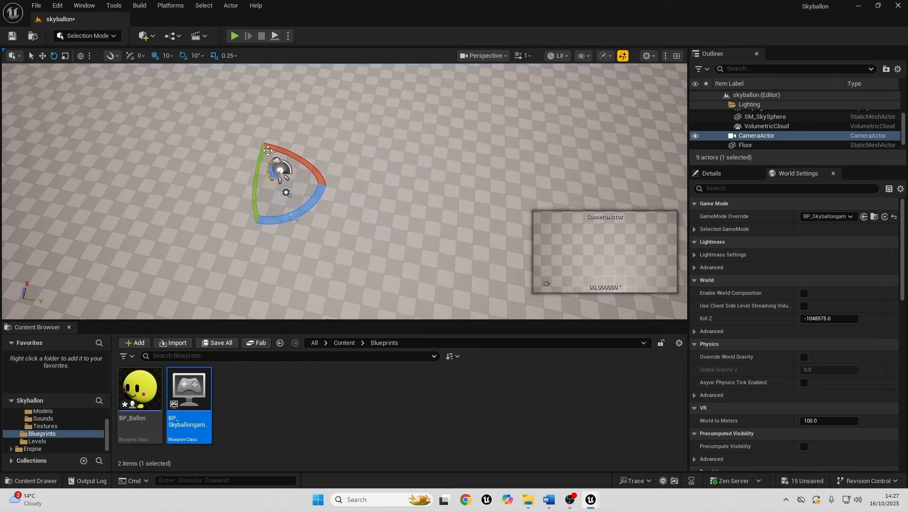
Open the Level Blueprint with the CameraActor selected in the level and create a reference to CameraActor in the event graph.
{"action": "left_click", "coordinate": [173, 35]}
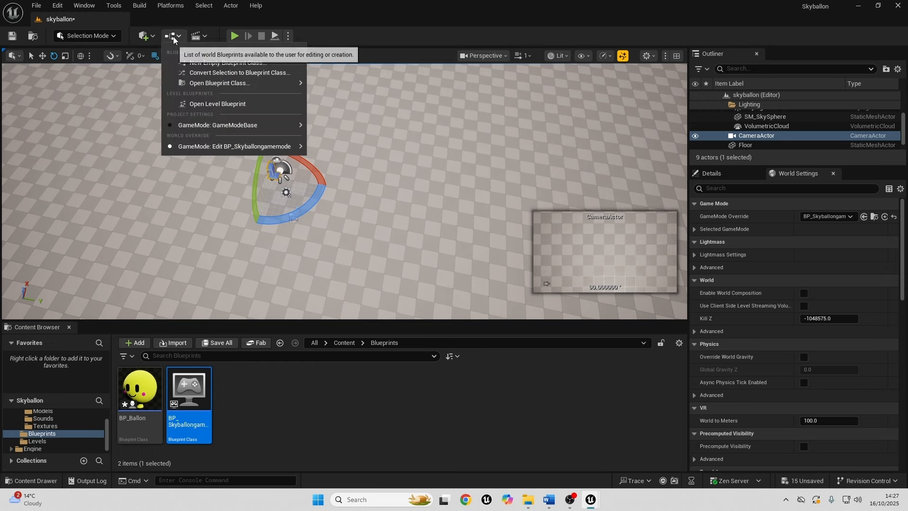
{"action": "left_click", "coordinate": [229, 105]}
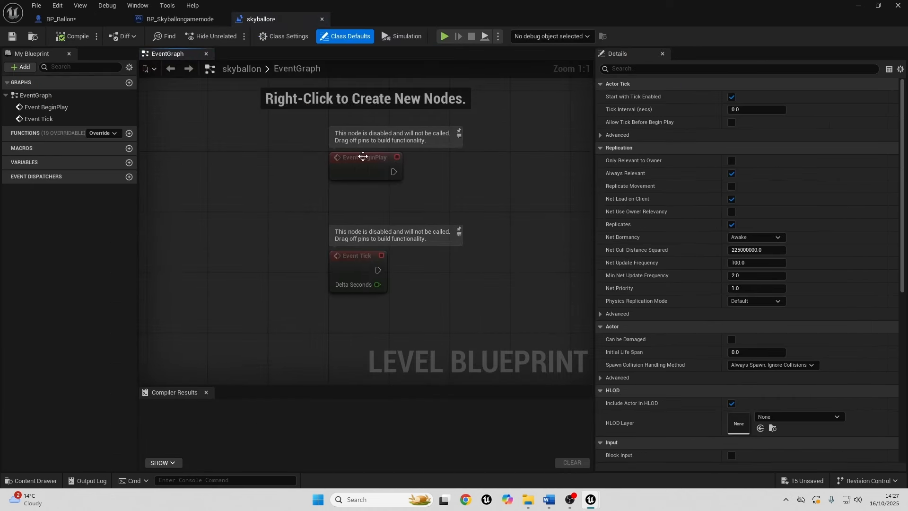
{"action": "left_click_drag", "start_coordinate": [270, 230], "coordinate": [301, 162]}
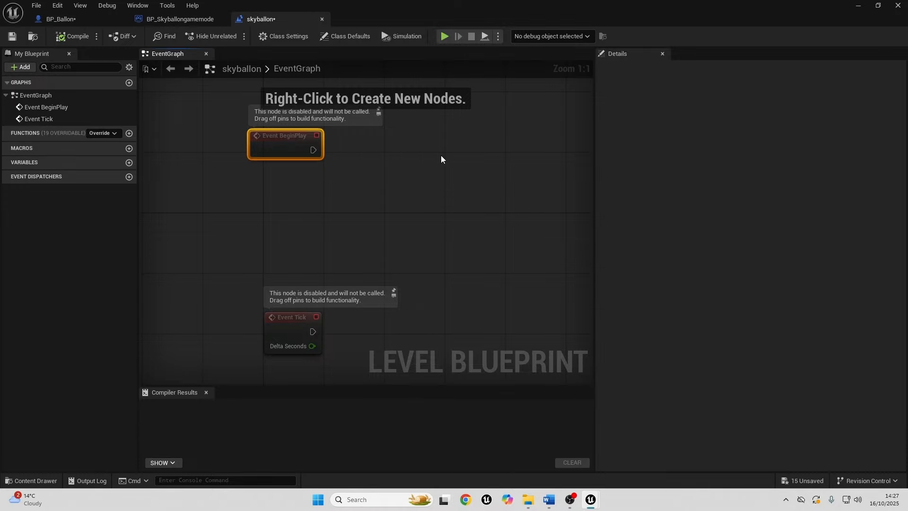
{"action": "left_click", "coordinate": [858, 5]}
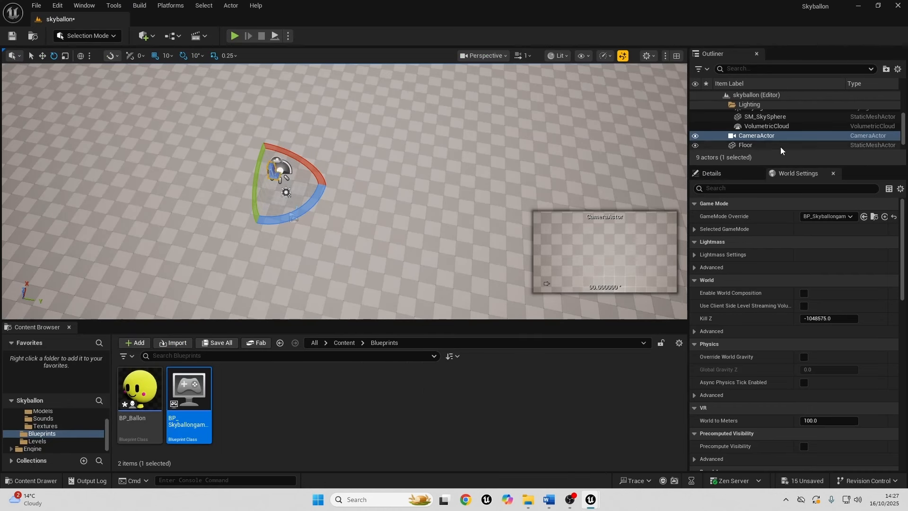
{"action": "left_click", "coordinate": [173, 37]}
{"action": "left_click", "coordinate": [215, 104]}
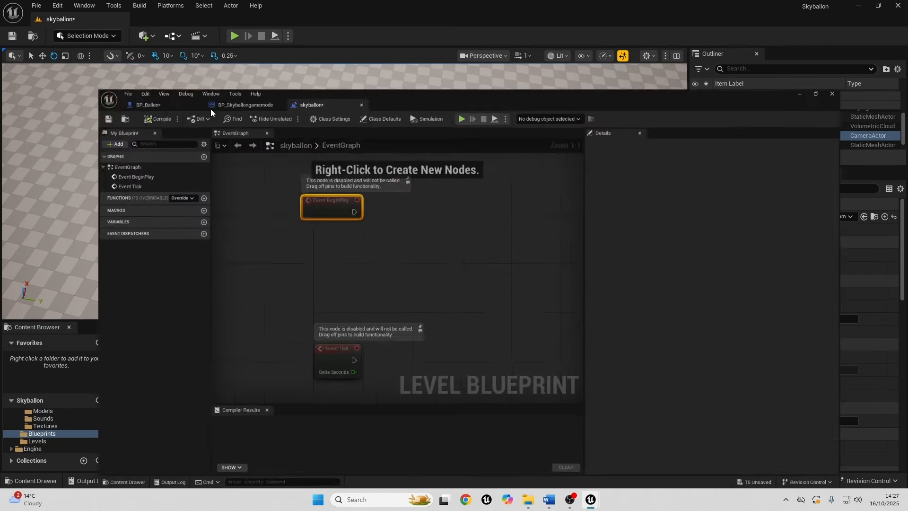
{"action": "right_click", "coordinate": [305, 126]}
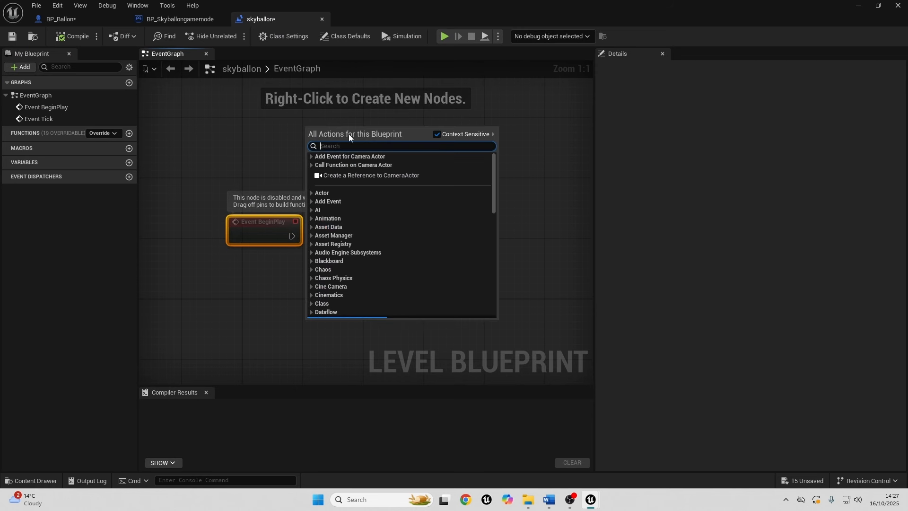
{"action": "left_click", "coordinate": [343, 175]}
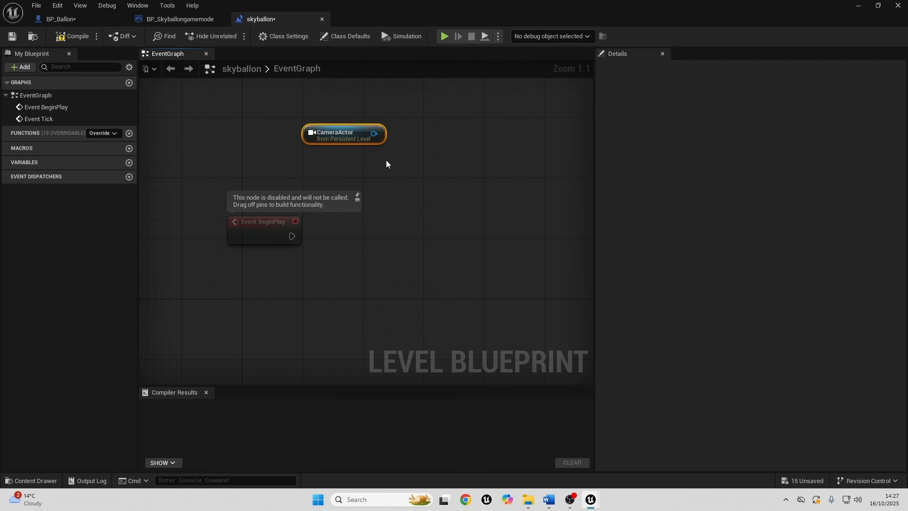
Add a Get Player Controller node and connect its return value to a new Set View Target with Blend node.
{"action": "right_click_drag", "start_coordinate": [297, 270], "coordinate": [294, 196]}
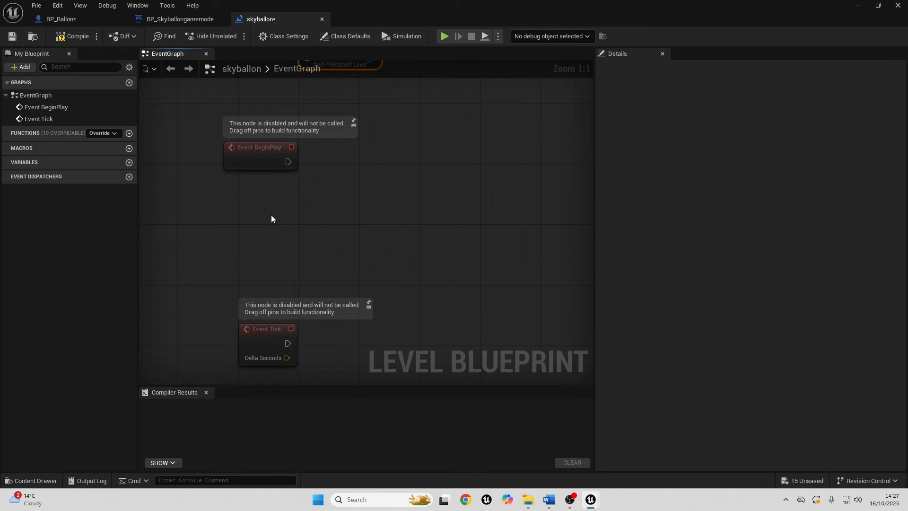
{"action": "right_click", "coordinate": [257, 215]}
{"action": "type", "text": "ge"}
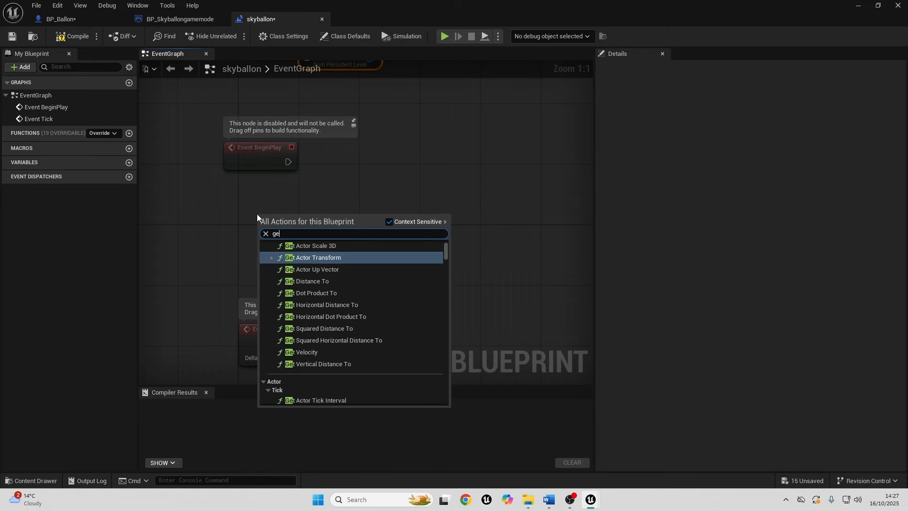
{"action": "type", "text": "t player con"}
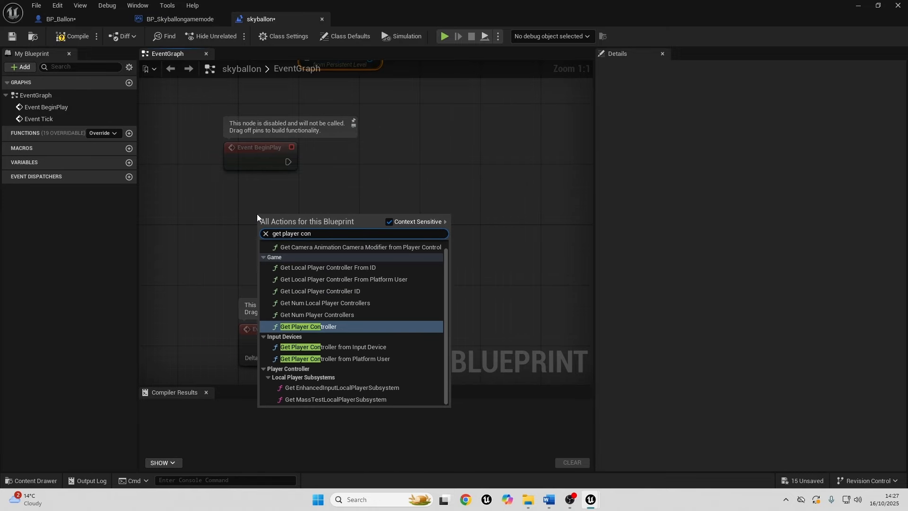
{"action": "key", "text": "Return"}
{"action": "left_click_drag", "start_coordinate": [325, 213], "coordinate": [420, 173]}
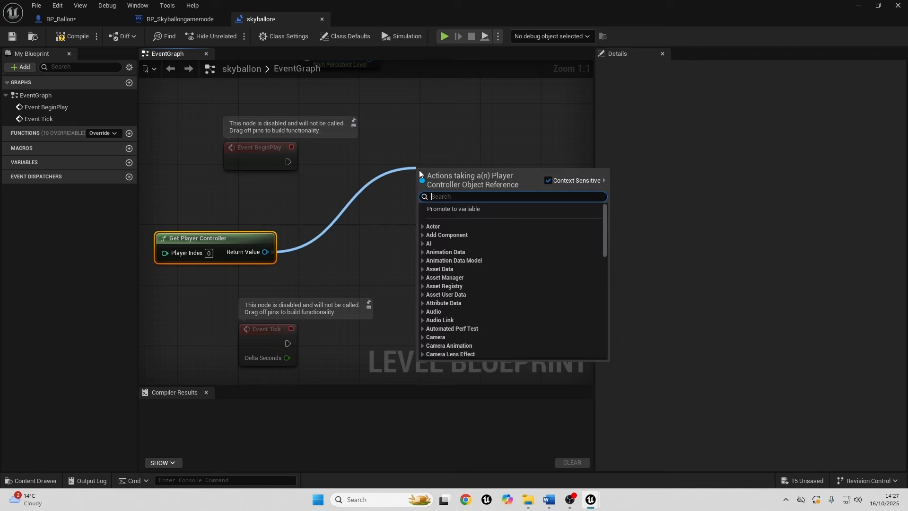
{"action": "type", "text": "set view"}
{"action": "key", "text": "Return"}
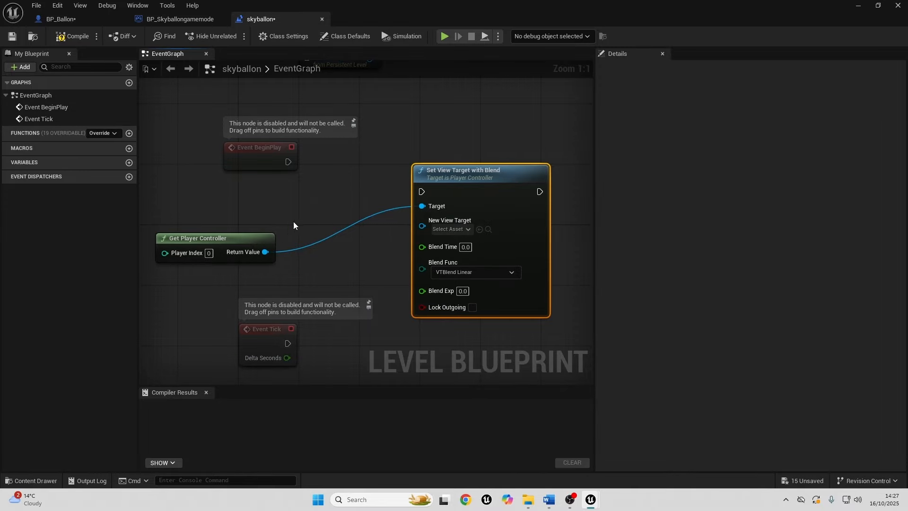
Connect CameraActor to New View Target and Event BeginPlay to Set View Target with Blend, then compile and close the Level Blueprint.
{"action": "right_click_drag", "start_coordinate": [302, 205], "coordinate": [235, 241]}
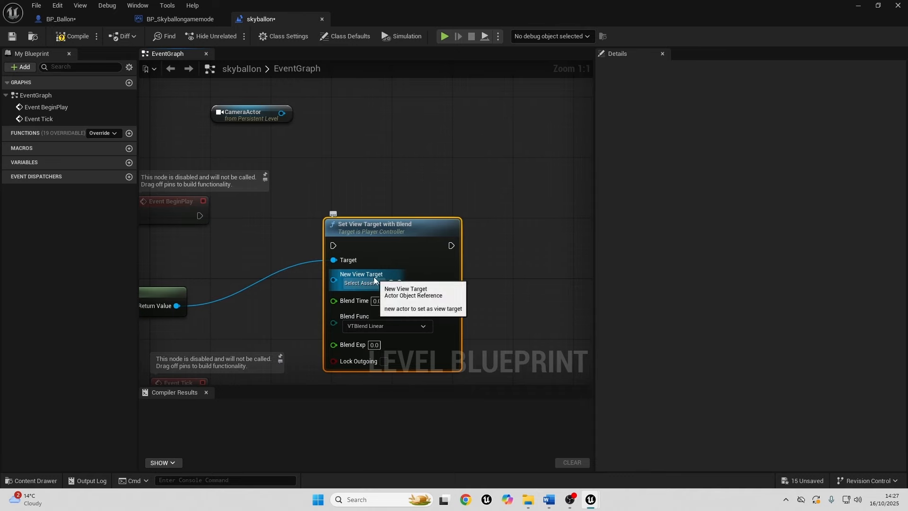
{"action": "left_click_drag", "start_coordinate": [282, 114], "coordinate": [334, 280]}
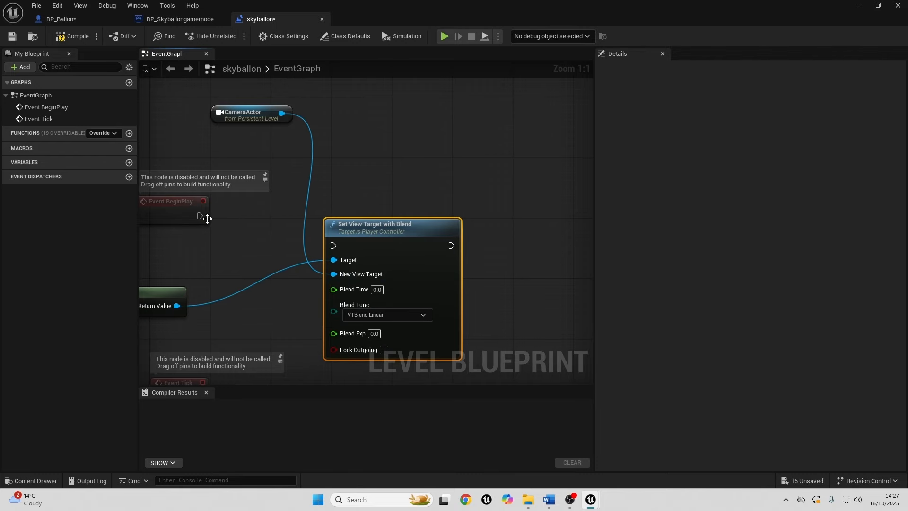
{"action": "left_click_drag", "start_coordinate": [199, 217], "coordinate": [402, 223]}
{"action": "left_click", "coordinate": [71, 36]}
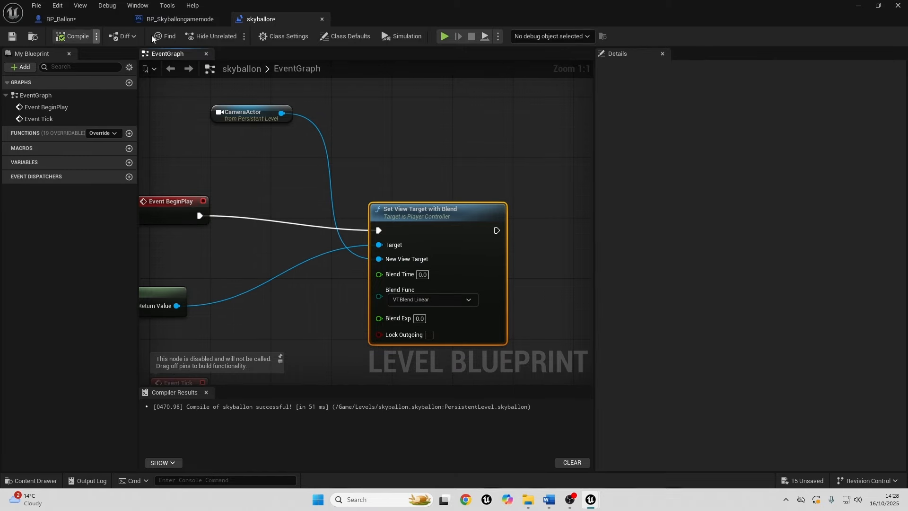
{"action": "left_click", "coordinate": [898, 6]}
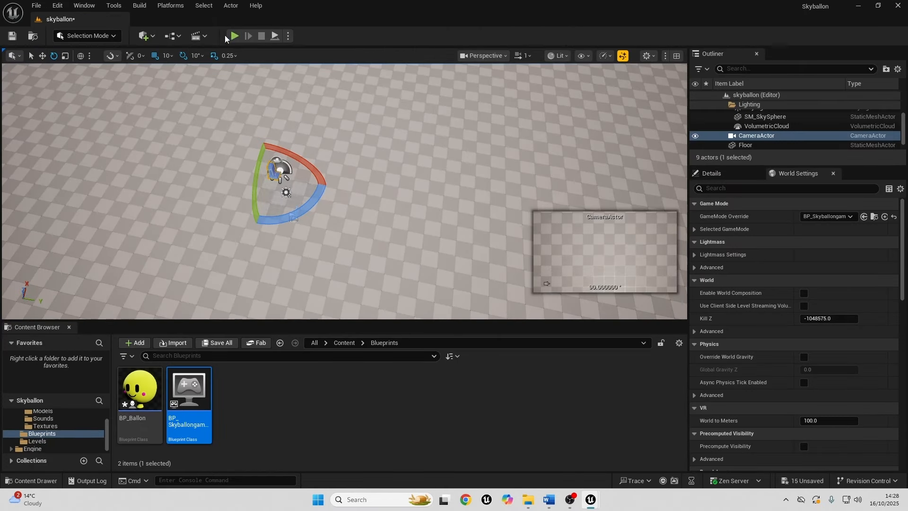
Play-test the level to check the view from the overhead camera, and stop the session.
{"action": "left_click", "coordinate": [233, 37]}
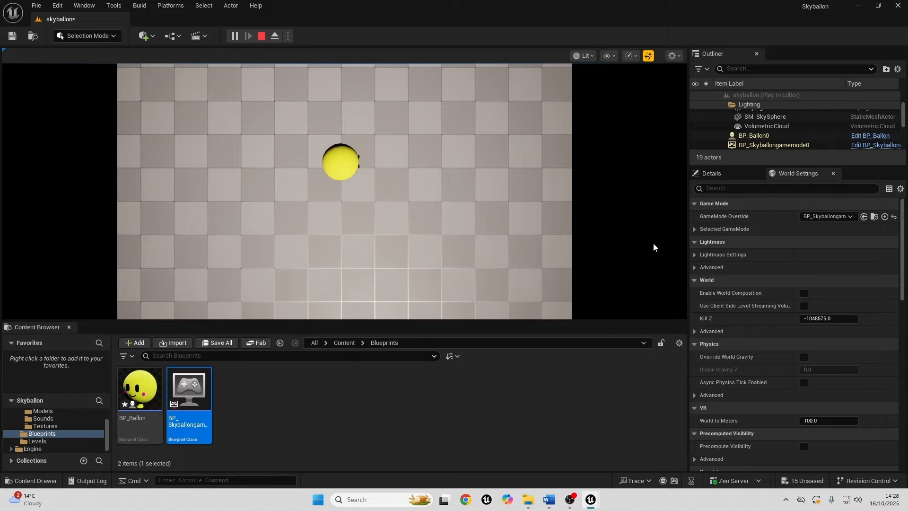
{"action": "left_click", "coordinate": [262, 37]}
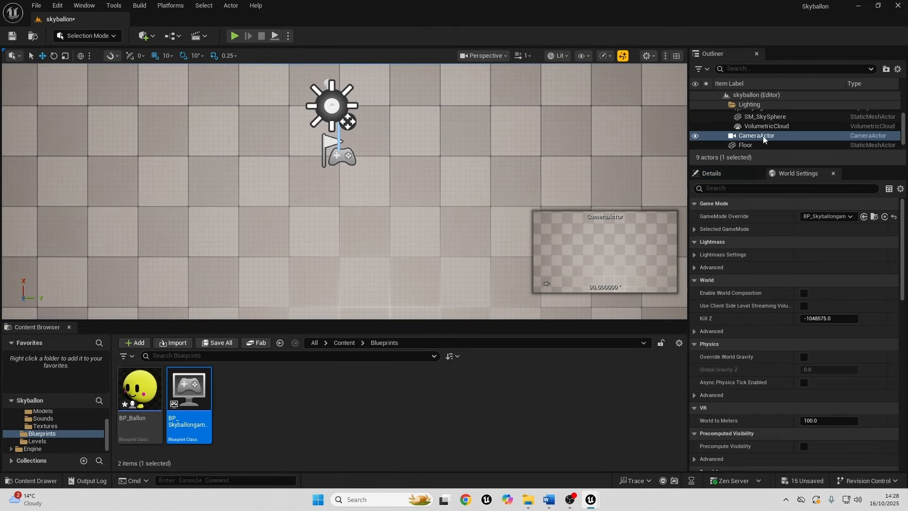
Turn off Constrain Aspect Ratio for the CameraActor and play-test the level with the full-width view.
{"action": "left_click", "coordinate": [721, 173]}
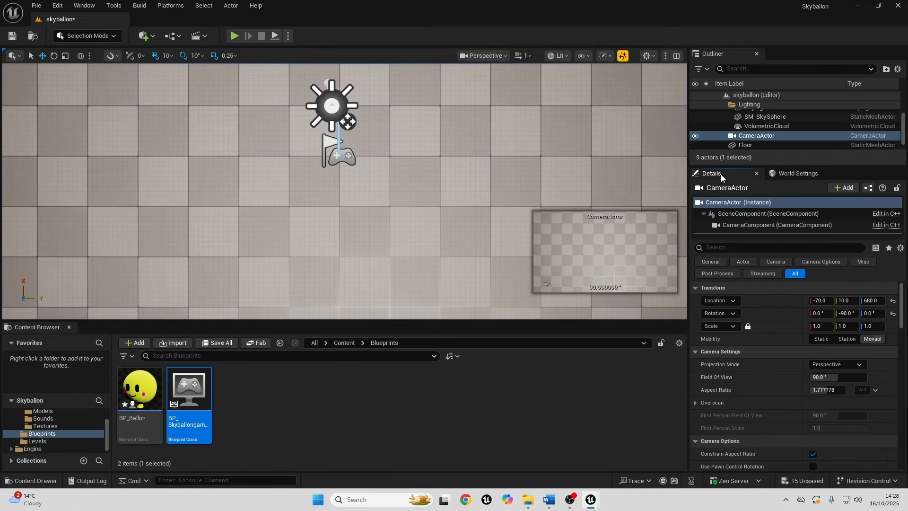
{"action": "left_click", "coordinate": [813, 455]}
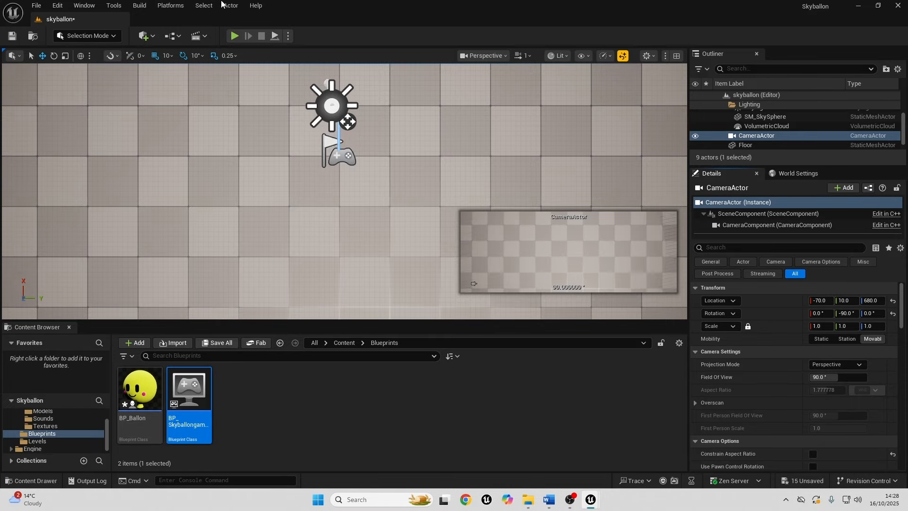
{"action": "left_click", "coordinate": [234, 36]}
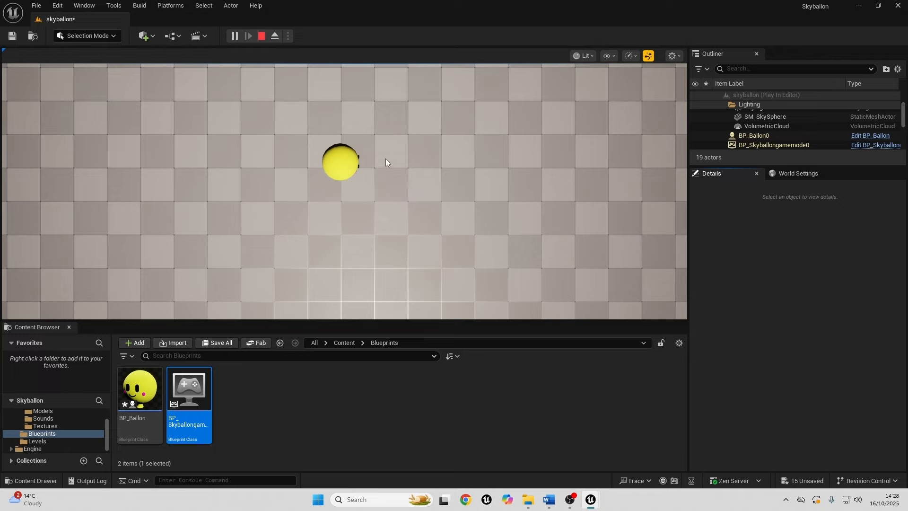
{"action": "left_click", "coordinate": [261, 36]}
Open BP_Ballon and rotate its Balloon mesh to -90° around X and 90° around Z, laying it on its back.
{"action": "double_click", "coordinate": [140, 388]}
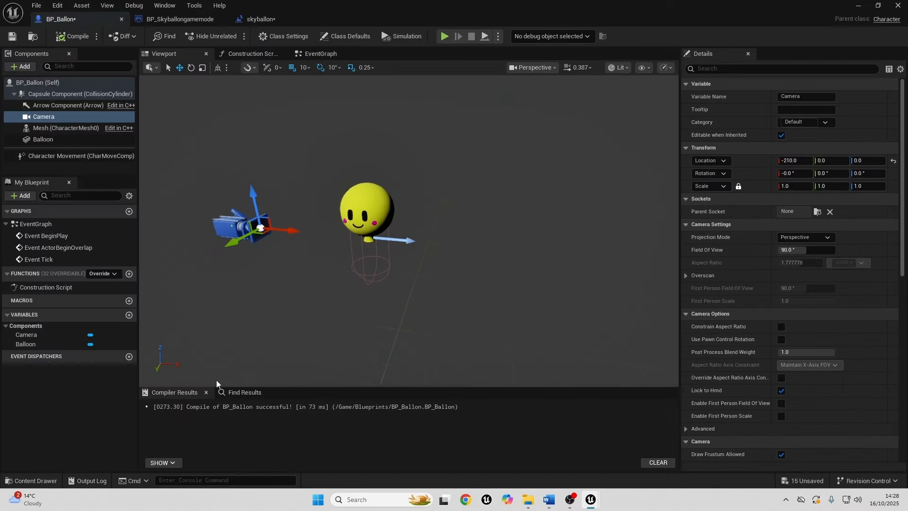
{"action": "left_click", "coordinate": [363, 203]}
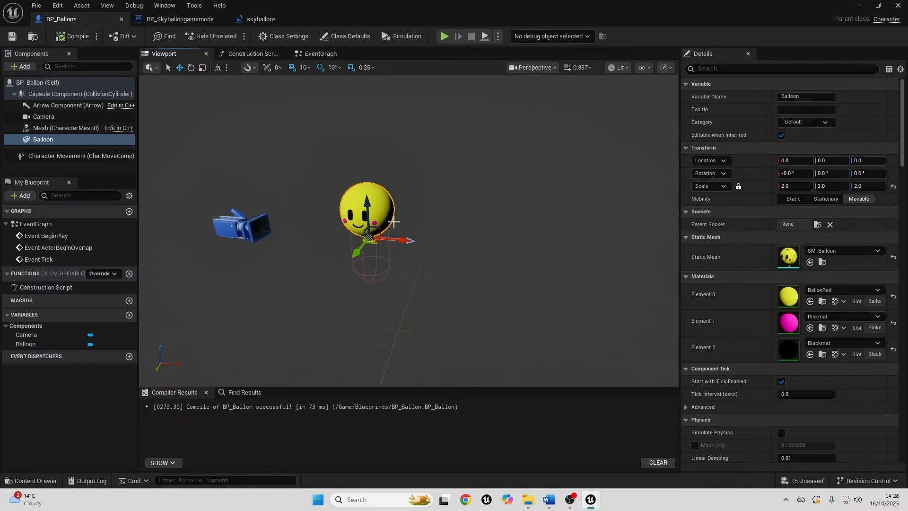
{"action": "left_click", "coordinate": [192, 67]}
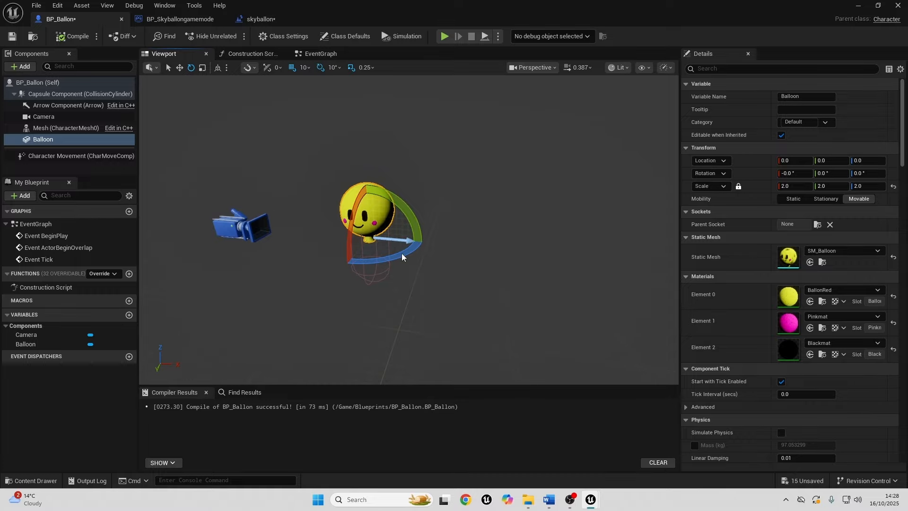
{"action": "left_click_drag", "start_coordinate": [402, 255], "coordinate": [345, 277]}
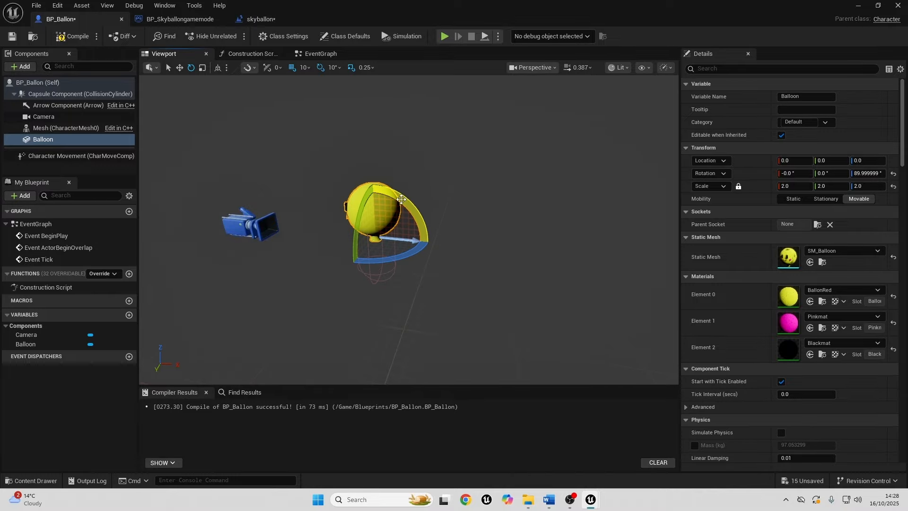
{"action": "left_click_drag", "start_coordinate": [402, 199], "coordinate": [444, 244]}
Move the Balloon mesh along the X axis to about -60 so it lines up with the capsule.
{"action": "key", "text": "w"}
{"action": "right_click_drag", "start_coordinate": [406, 240], "coordinate": [407, 240]}
{"action": "left_click_drag", "start_coordinate": [412, 241], "coordinate": [408, 240]}
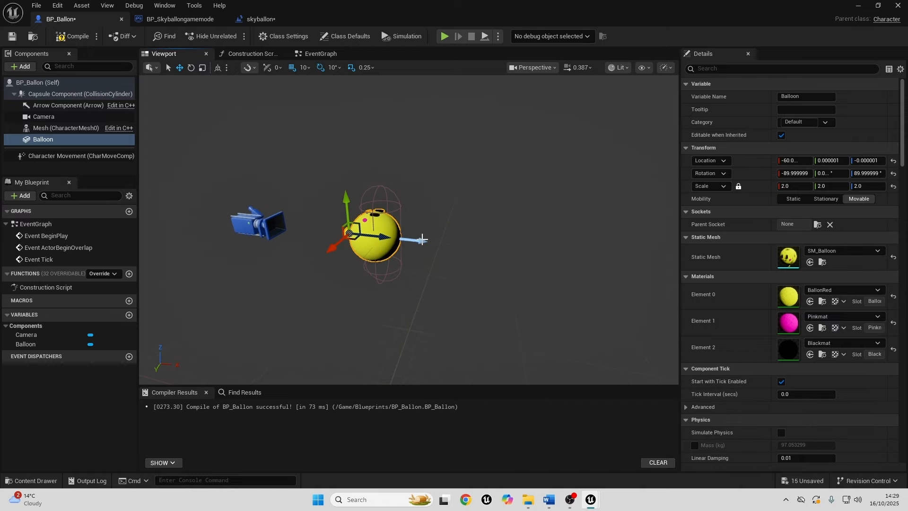
Resize BP_Ballon's capsule component to fit around the balloon, with a half height of about 79.47 and a larger radius.
{"action": "right_click_drag", "start_coordinate": [425, 224], "coordinate": [416, 205]}
{"action": "key", "text": "w"}
{"action": "key", "text": "s"}
{"action": "left_click", "coordinate": [399, 151]}
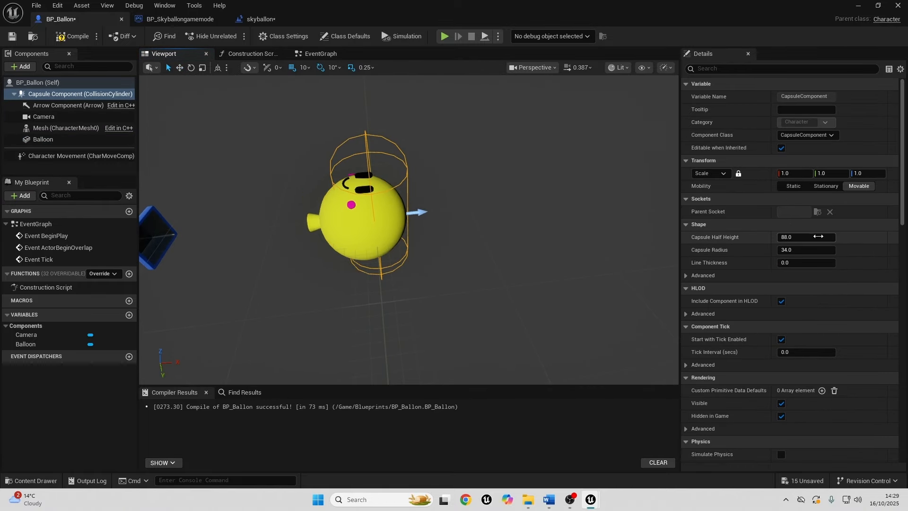
{"action": "left_click_drag", "start_coordinate": [804, 237], "coordinate": [832, 250]}
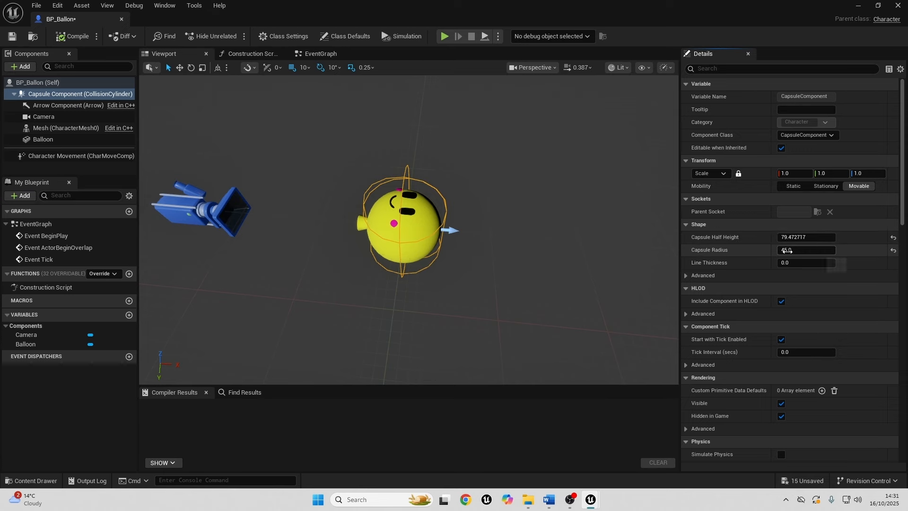
Play-test the skyballon level to check how the laid-back balloon looks from the overhead camera, and stop the session.
{"action": "left_click", "coordinate": [856, 5]}
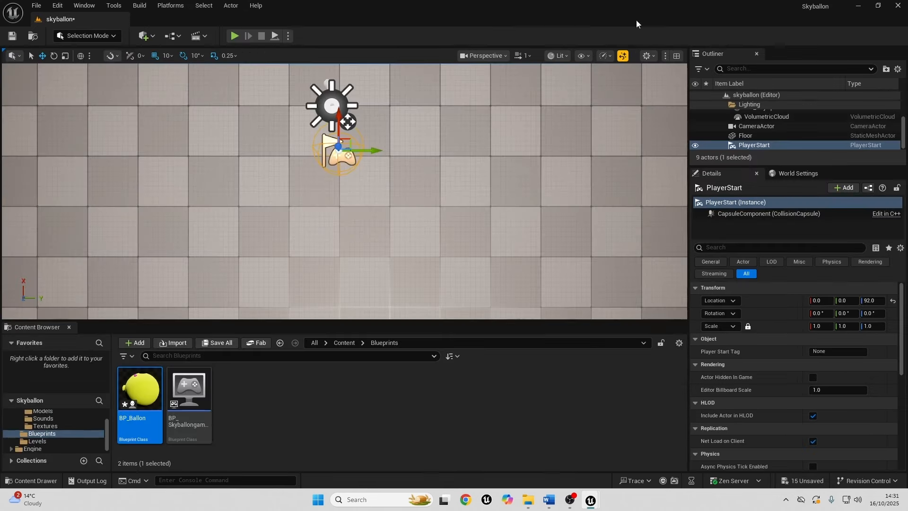
{"action": "left_click", "coordinate": [234, 35]}
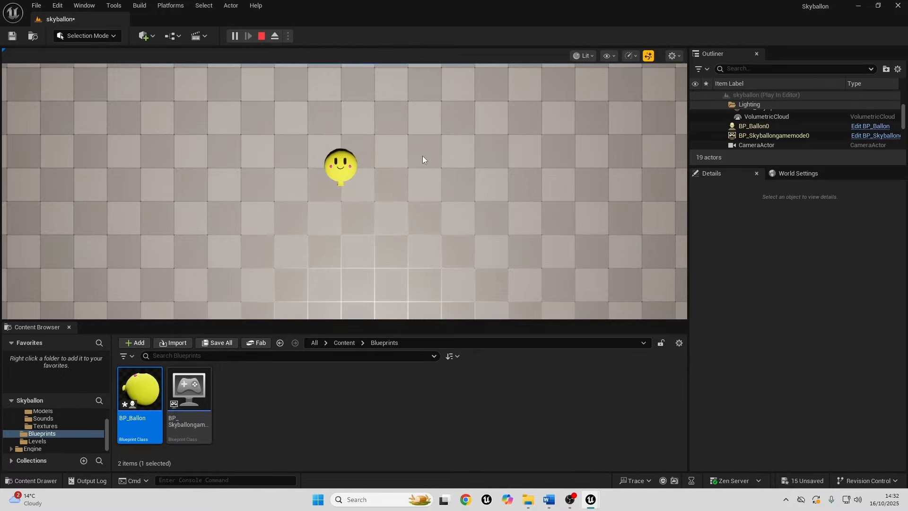
{"action": "key", "text": "Escape"}
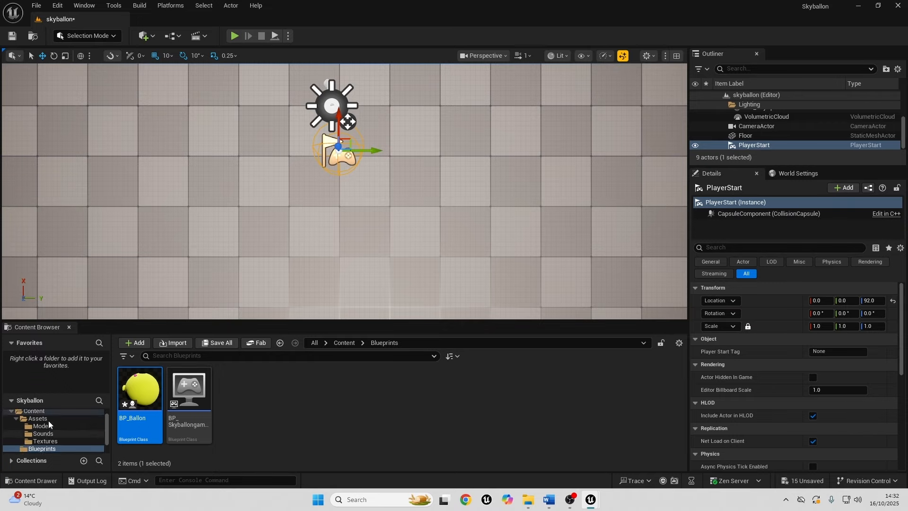
Create a folder named Input in the project's Content folder and open it.
{"action": "scroll", "coordinate": [48, 421], "scroll_direction": "up", "scroll_amount": 3}
{"action": "left_click", "coordinate": [56, 422]}
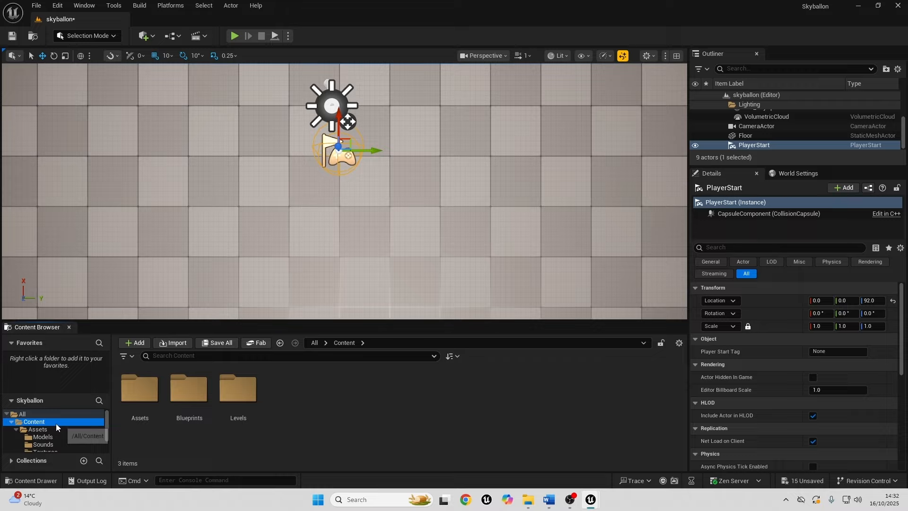
{"action": "right_click", "coordinate": [322, 408]}
{"action": "left_click", "coordinate": [391, 102]}
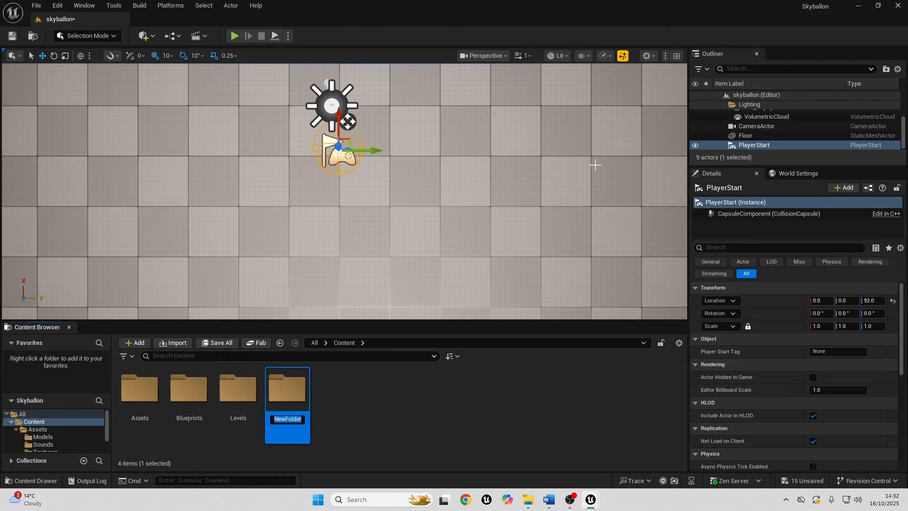
{"action": "type", "text": "Input"}
{"action": "key", "text": "Return"}
{"action": "double_click", "coordinate": [240, 410]}
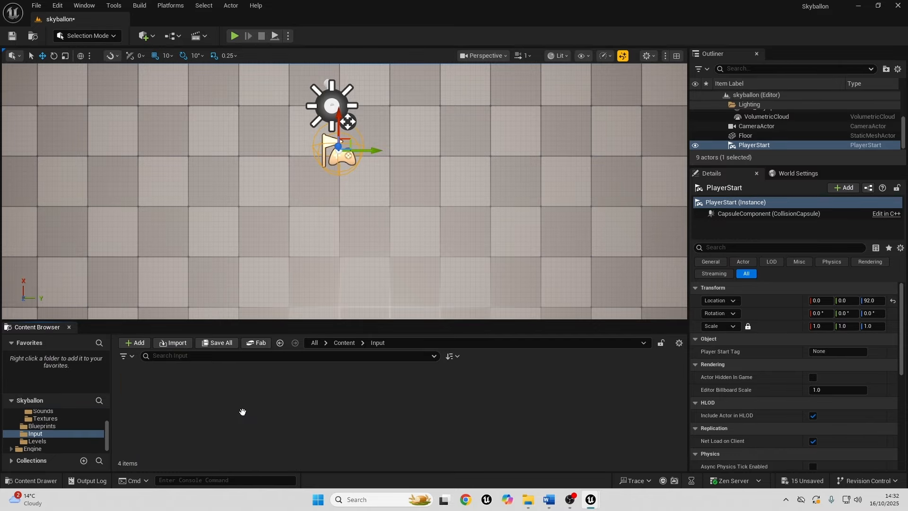
Create an Input Mapping Context named IMC_Ballon in the Input folder.
{"action": "right_click", "coordinate": [192, 402]}
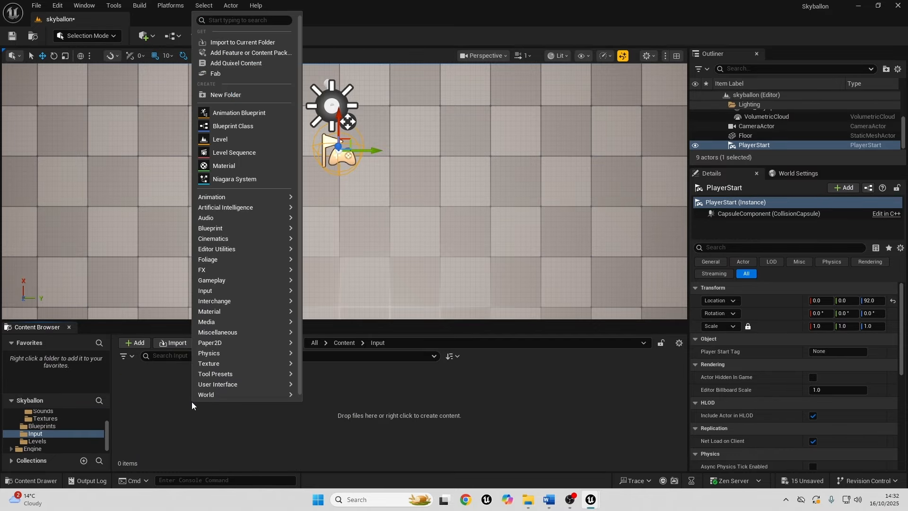
{"action": "mouse_move", "coordinate": [220, 290]}
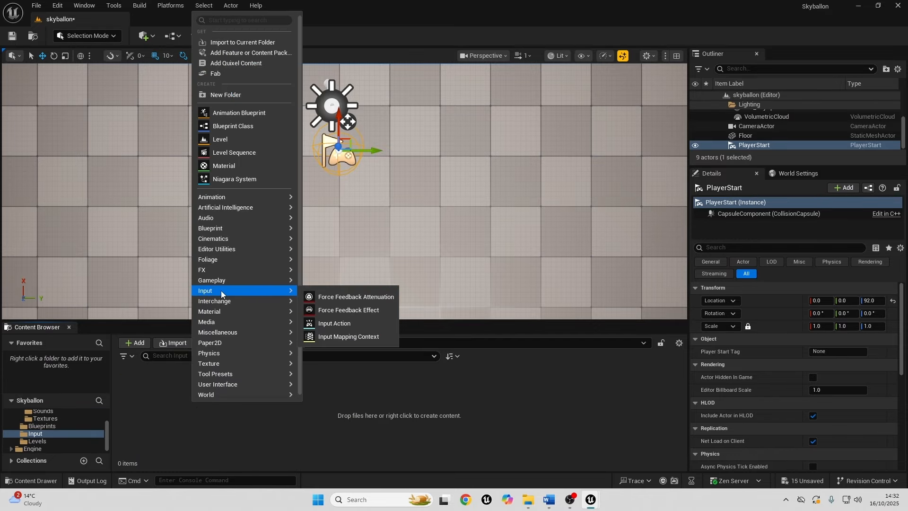
{"action": "left_click", "coordinate": [341, 336]}
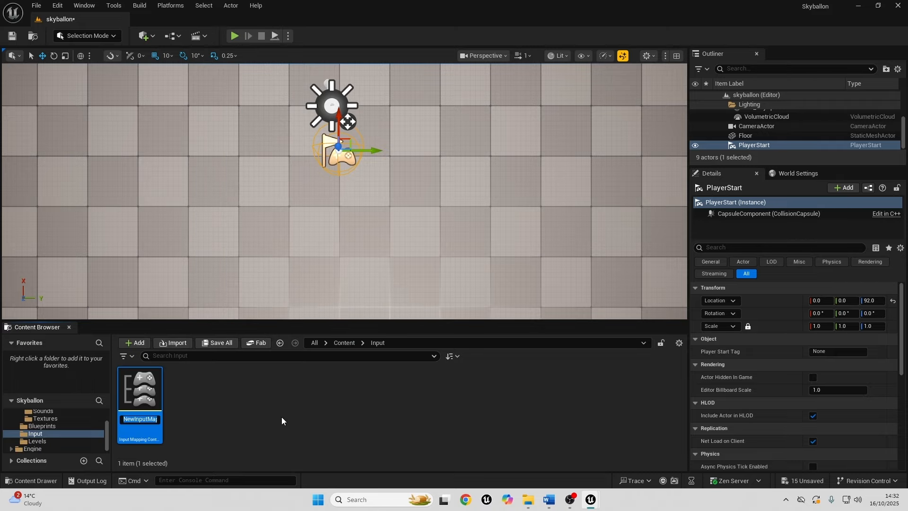
{"action": "type", "text": "IMC_Ballon"}
{"action": "key", "text": "Return"}
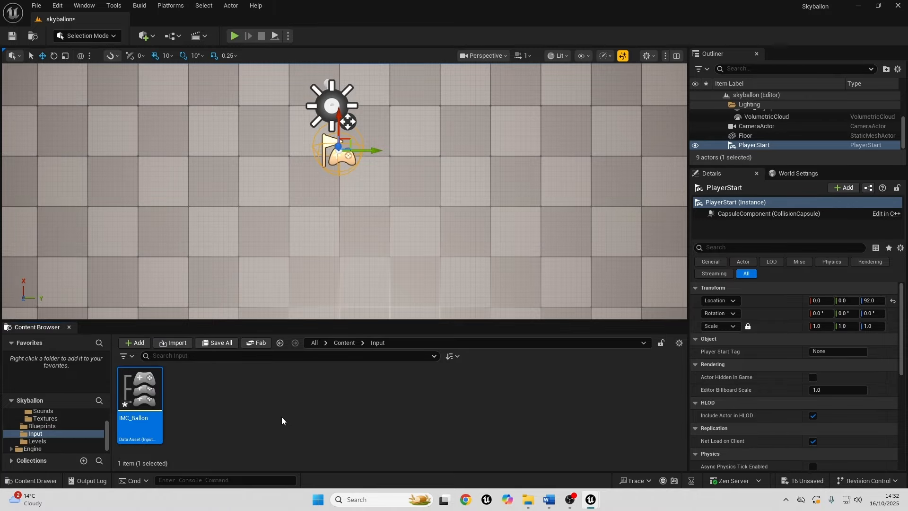
Add an Input Action named IA_Move to the Input folder.
{"action": "right_click", "coordinate": [282, 417]}
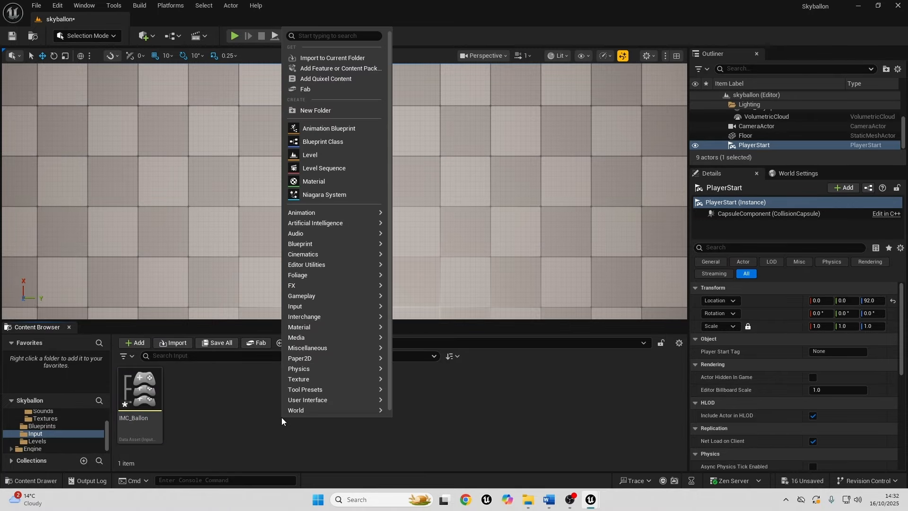
{"action": "mouse_move", "coordinate": [318, 307]}
{"action": "left_click", "coordinate": [424, 339]}
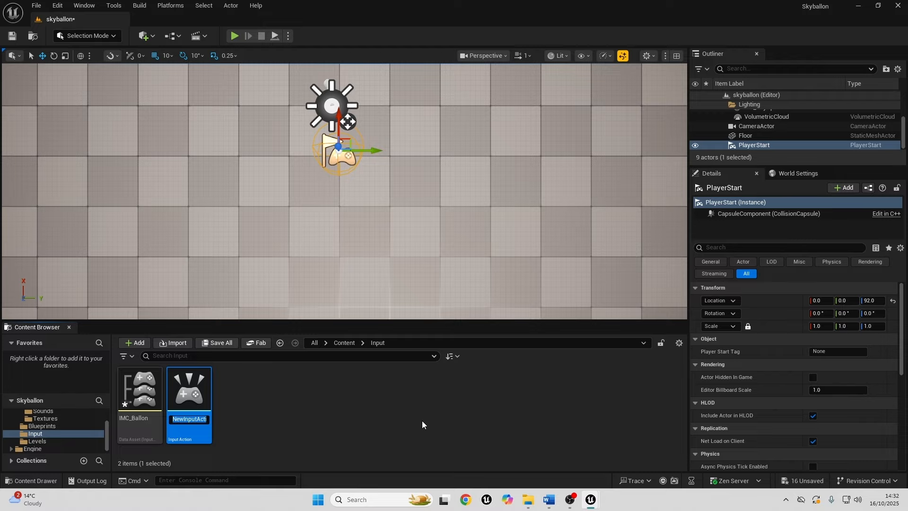
{"action": "type", "text": "IA_Move"}
{"action": "key", "text": "Return"}
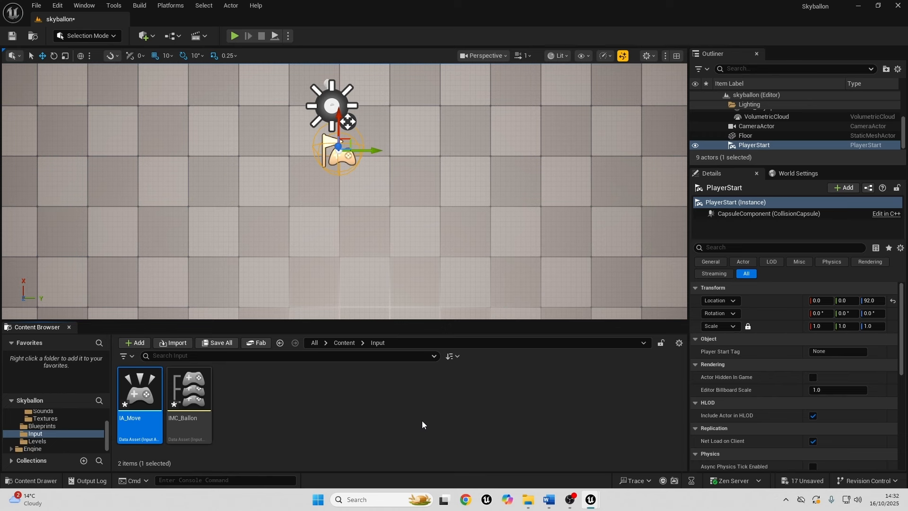
Set the value type of IA_Move to Axis2D (Vector2D) and save the asset.
{"action": "double_click", "coordinate": [143, 425]}
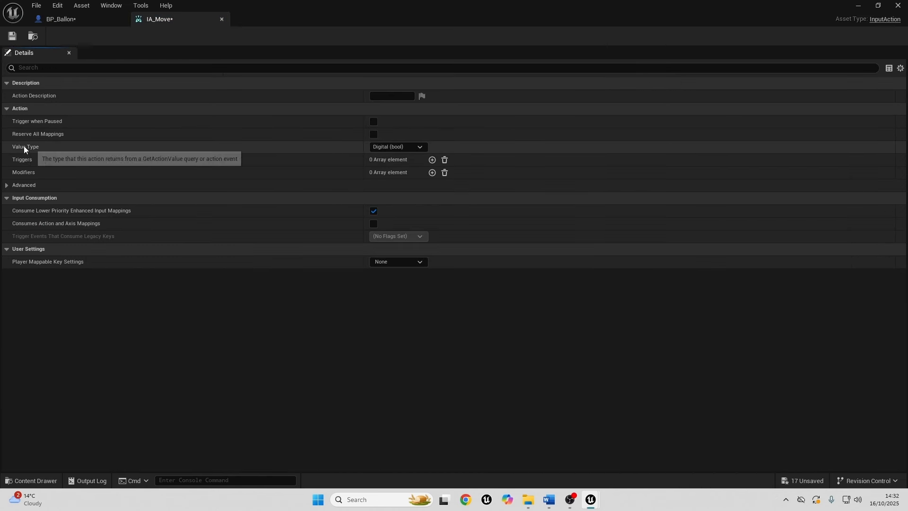
{"action": "left_click", "coordinate": [408, 148]}
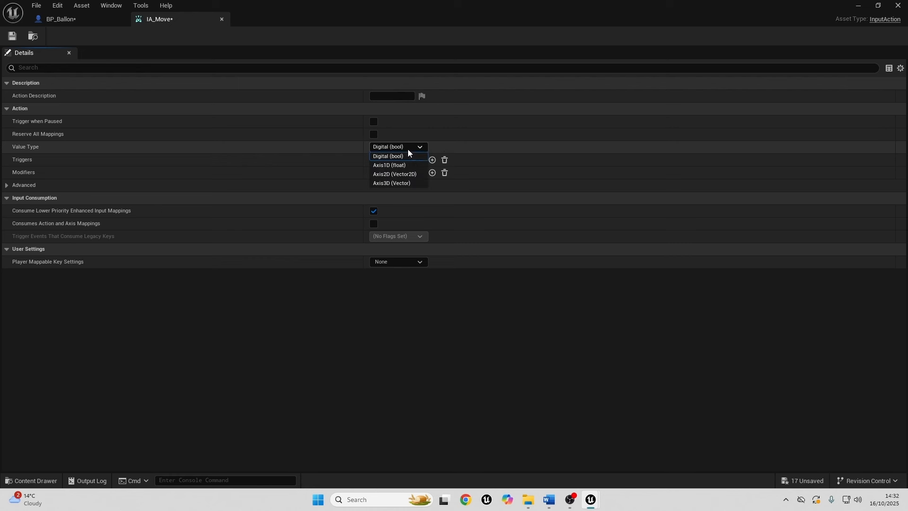
{"action": "left_click", "coordinate": [399, 175]}
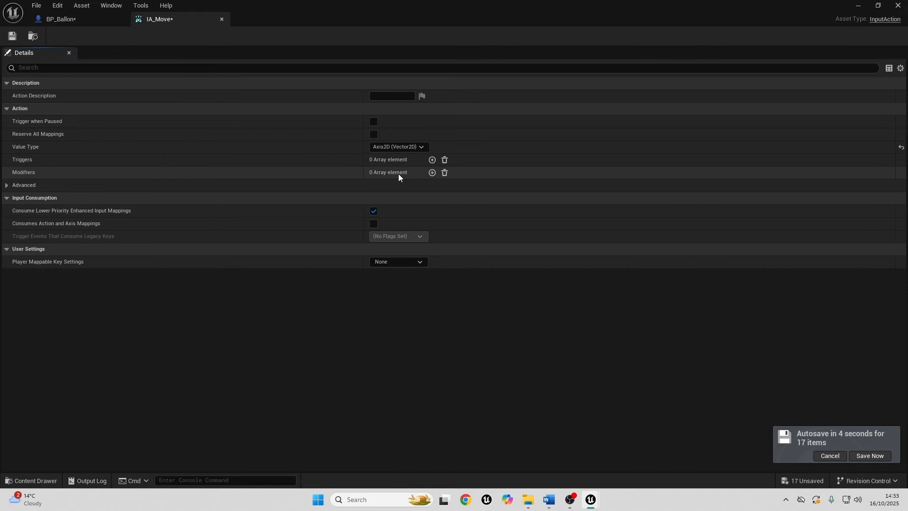
{"action": "left_click", "coordinate": [13, 36]}
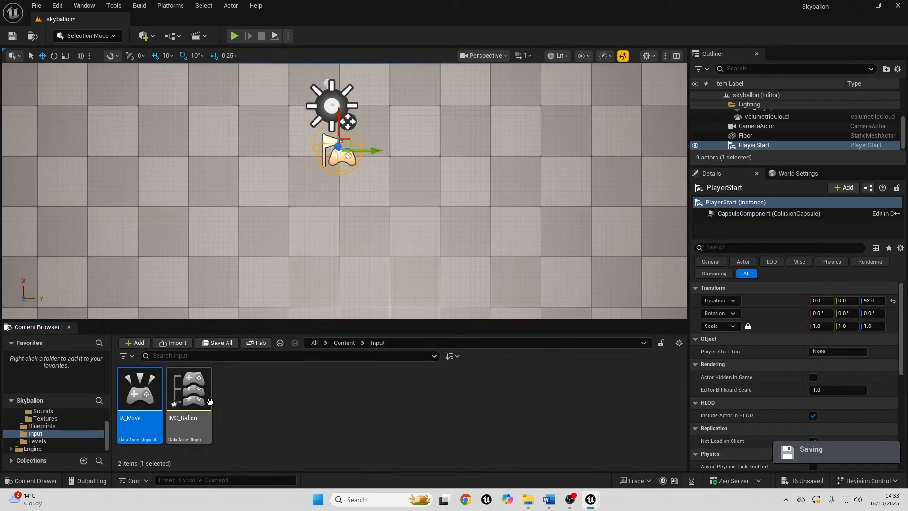
Open the IMC_Ballon mapping context for editing.
{"action": "double_click", "coordinate": [192, 395]}
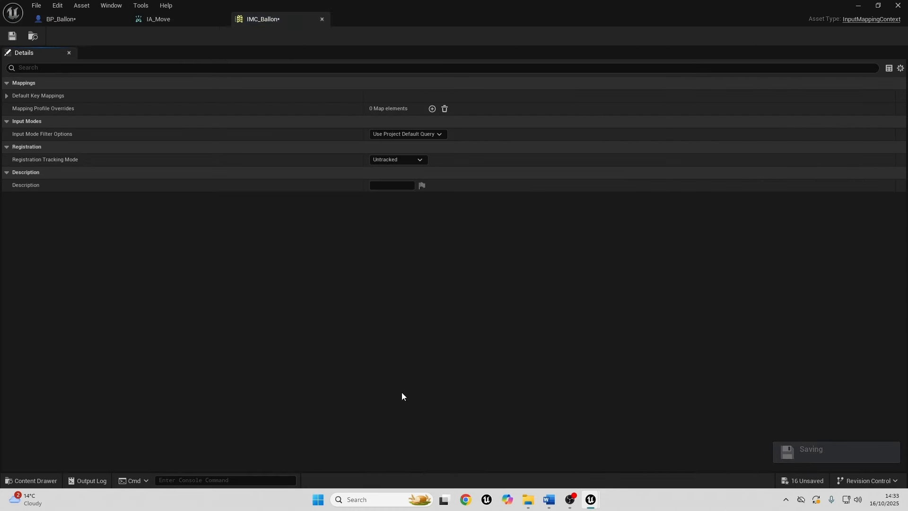